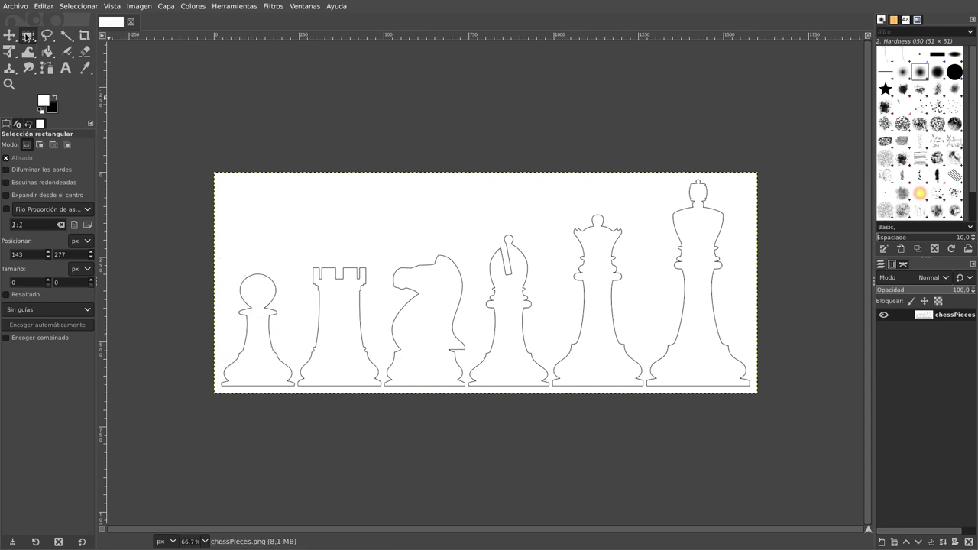
- Draw a rectangle selection around the pawn and pull its right edge in close to the outline
mouse_move(221, 261)
left_mouse_down()
mouse_move(307, 391)
mouse_move(298, 408)
left_mouse_up()
scroll(277, 392, "up", 2, "ctrl")
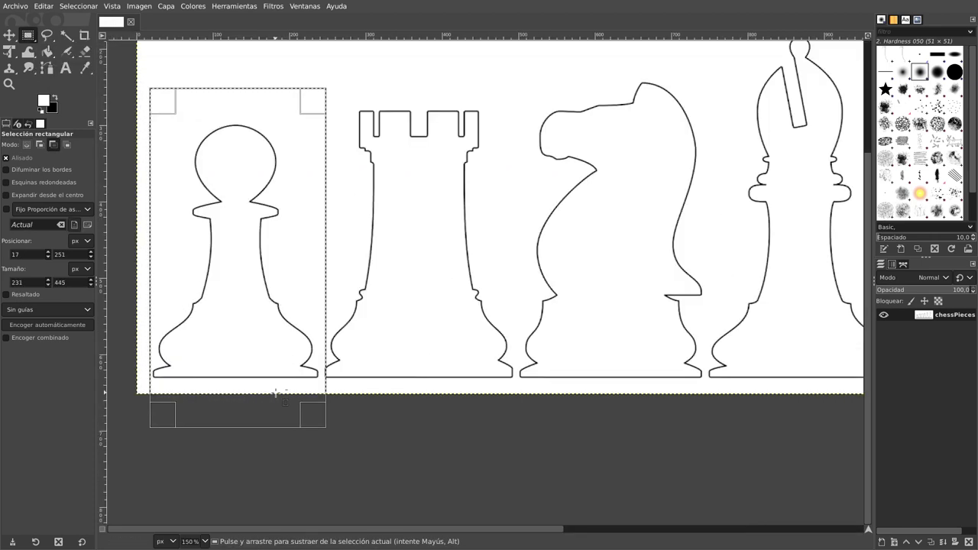
scroll(277, 392, "up", 2, "ctrl")
scroll(291, 397, "down", 3, "ctrl")
scroll(317, 406, "down", 2, "ctrl")
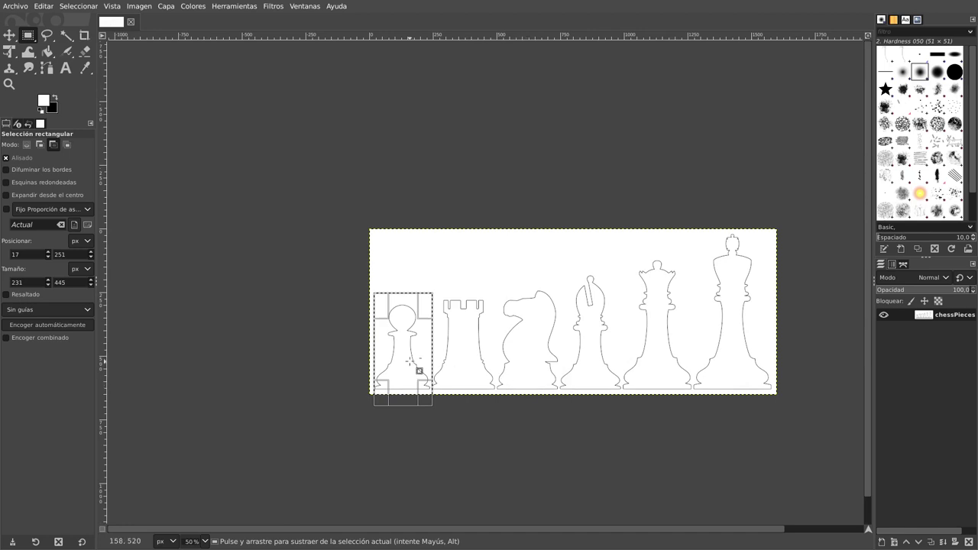
scroll(410, 361, "up", 4, "ctrl")
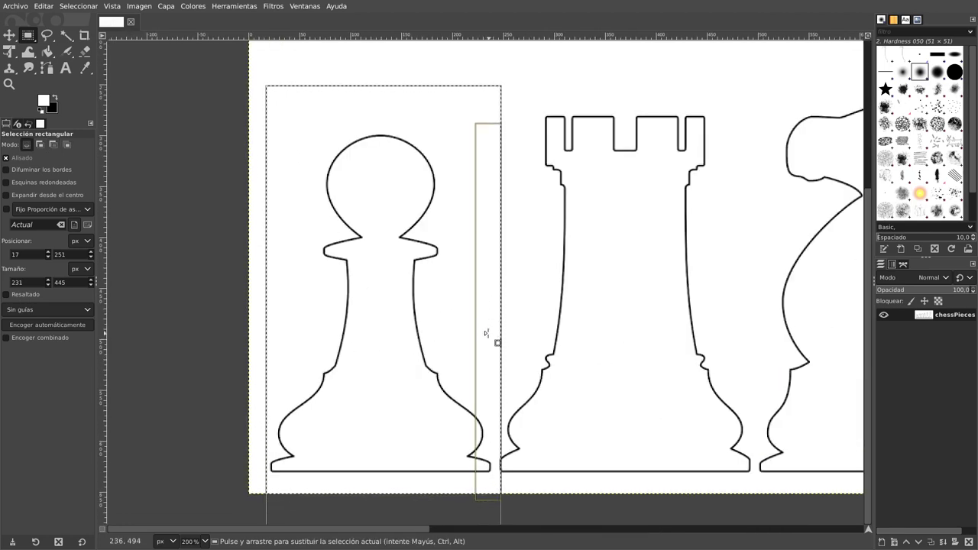
left_click_drag(500, 342, 485, 343)
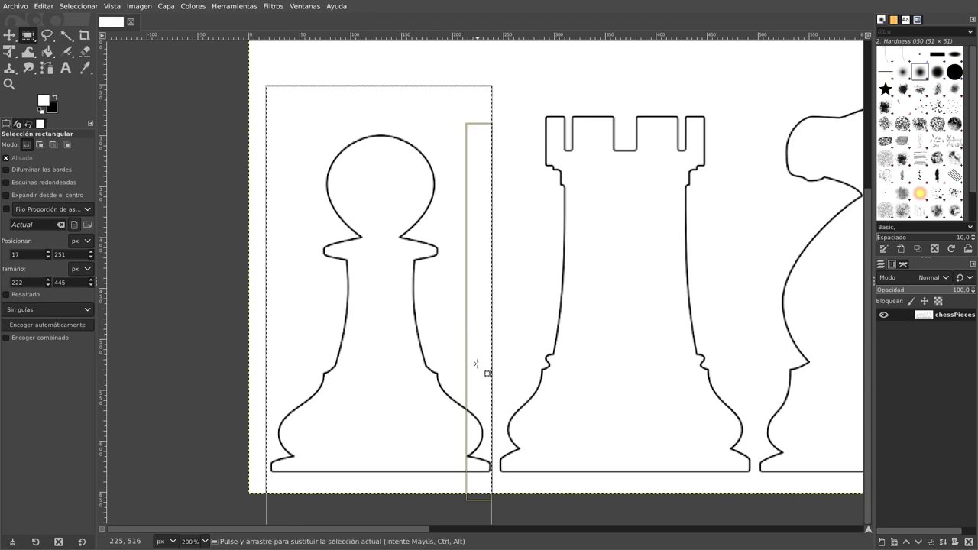
scroll(477, 360, "down", 1, "ctrl")
scroll(485, 374, "down", 1, "ctrl")
scroll(484, 420, "up", 3, "ctrl")
scroll(480, 416, "up", 3, "ctrl")
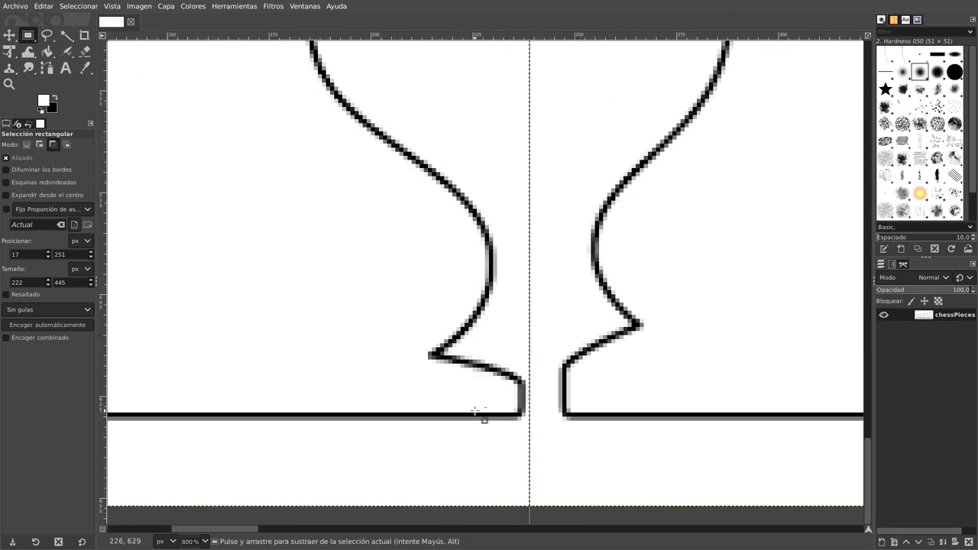
scroll(518, 384, "up", 1, "ctrl")
scroll(527, 367, "up", 1, "ctrl")
left_click_drag(541, 327, 537, 329)
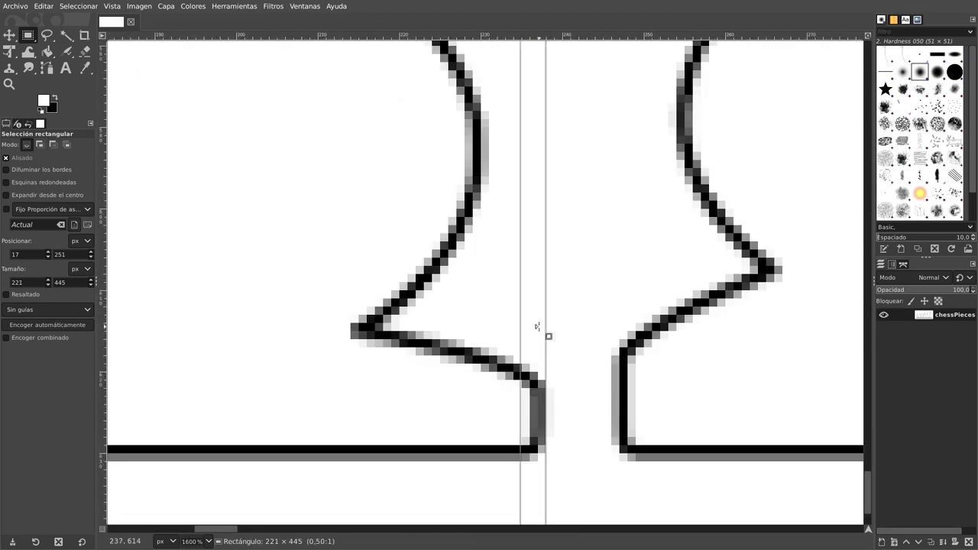
- Shrink the selection to fit the pawn tightly at 216×331 px and start copying it
scroll(535, 330, "up", 2, "ctrl")
scroll(534, 330, "down", 3)
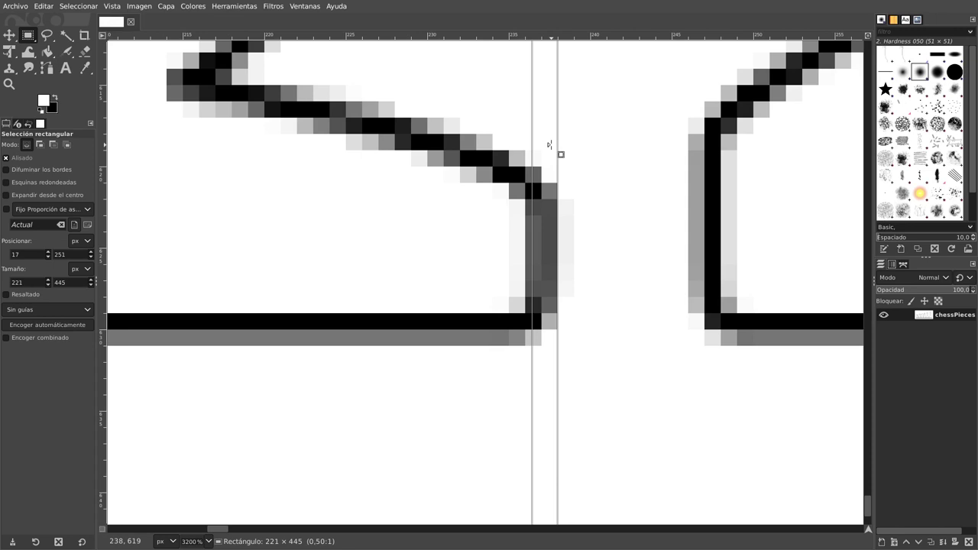
scroll(548, 247, "down", 3, "ctrl")
scroll(548, 246, "down", 2, "ctrl")
scroll(548, 246, "down", 2, "ctrl")
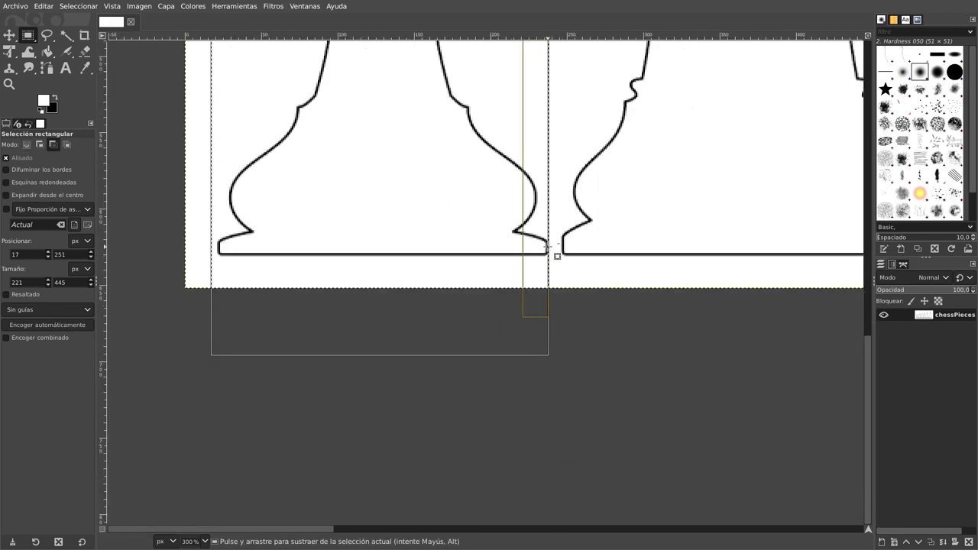
scroll(547, 246, "down", 1, "ctrl")
scroll(519, 301, "down", 2, "ctrl")
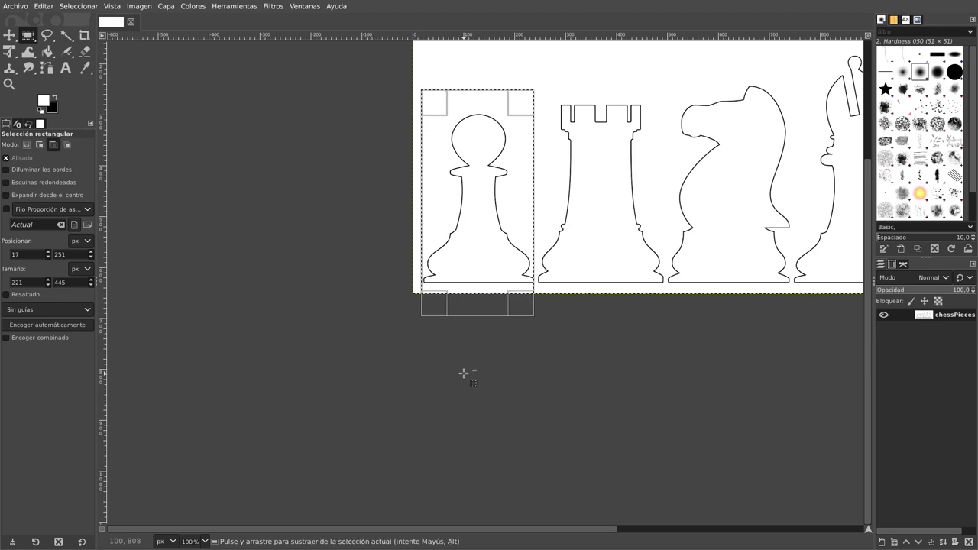
key("2")
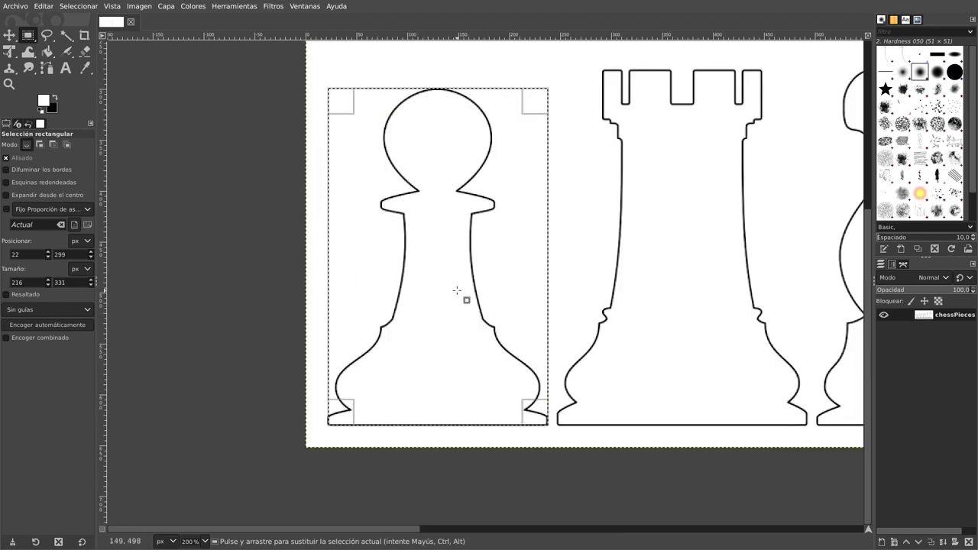
key("ctrl")
- Copy the tightened pawn selection and paste it as a new image
key("ctrl+c")
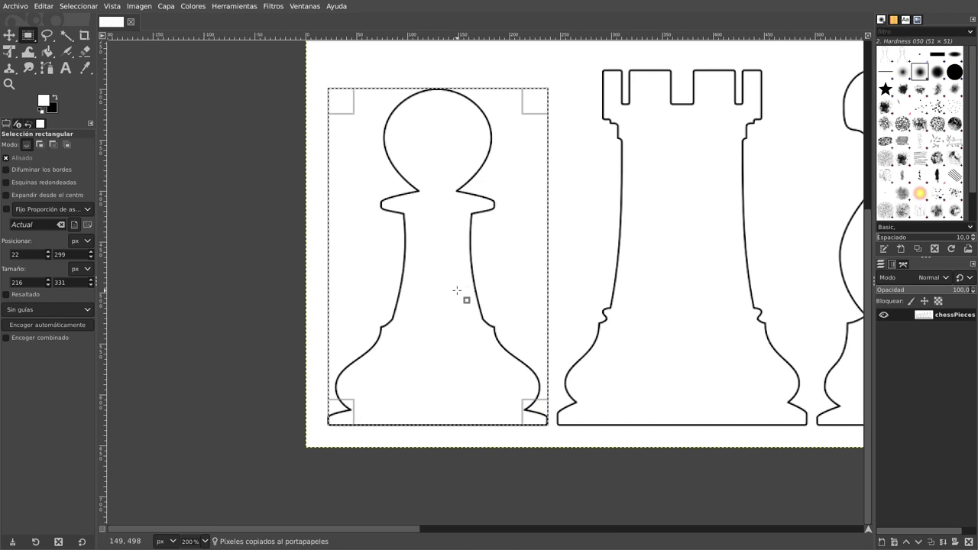
key("ctrl+shift")
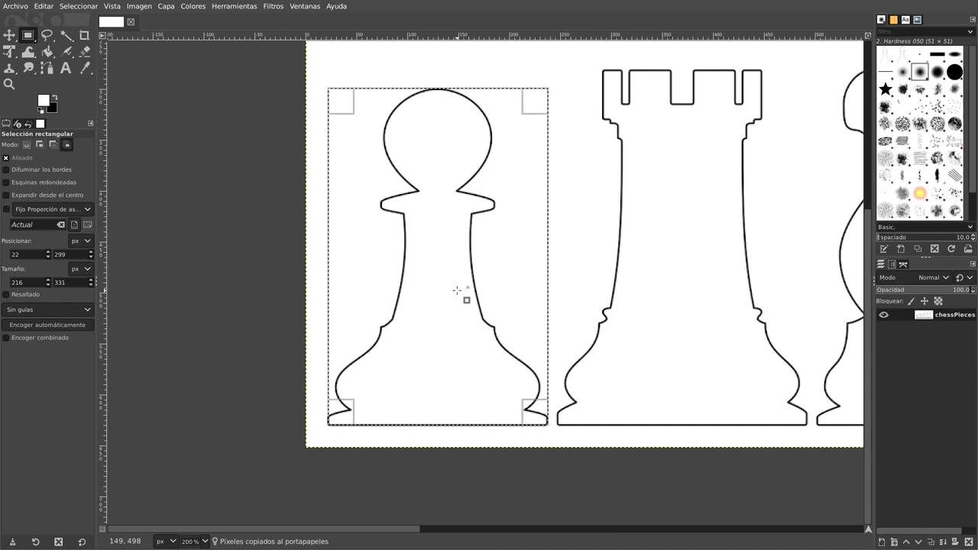
key("ctrl+shift+v")
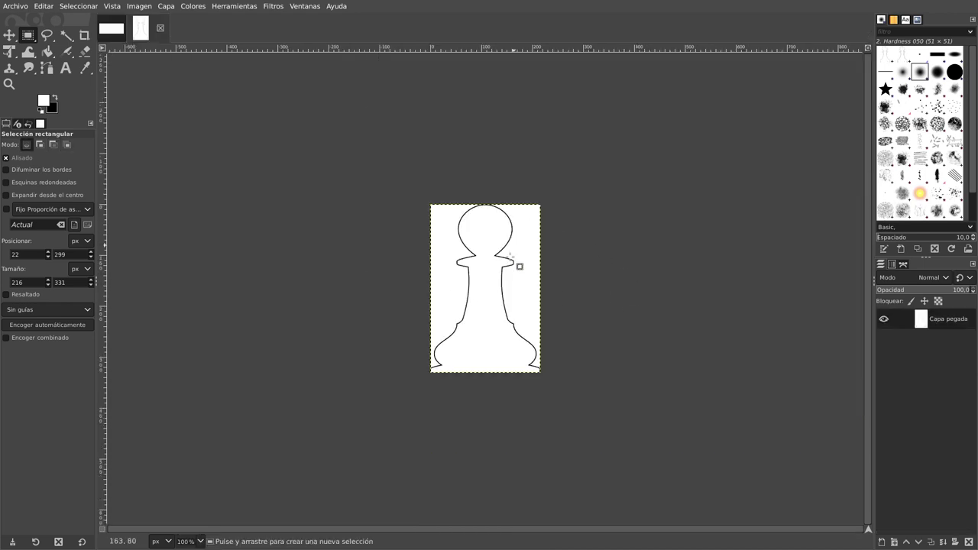
scroll(495, 271, "up", 2, "ctrl")
scroll(487, 248, "up", 2, "ctrl")
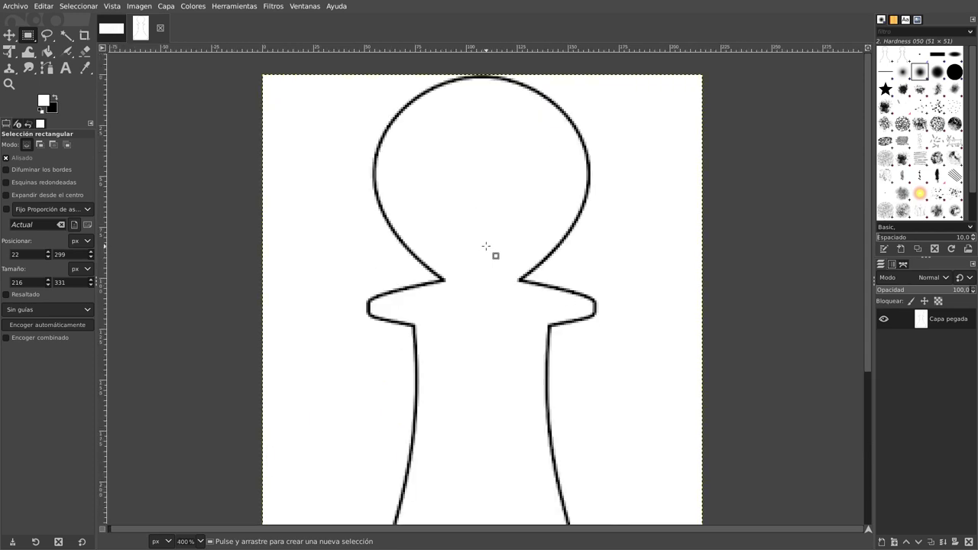
scroll(486, 246, "down", 2, "ctrl")
scroll(493, 252, "down", 1, "ctrl")
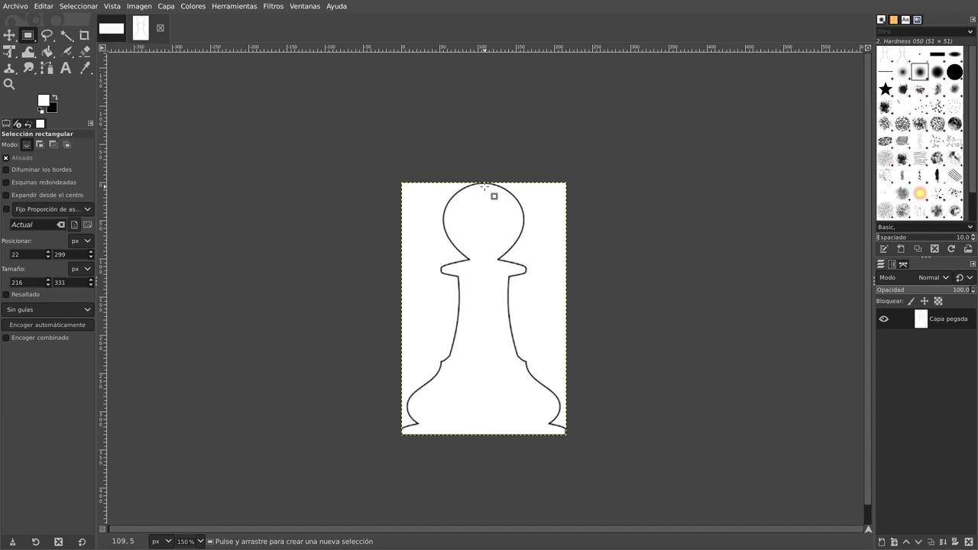
scroll(485, 186, "up", 7, "ctrl")
scroll(472, 160, "down", 3, "ctrl")
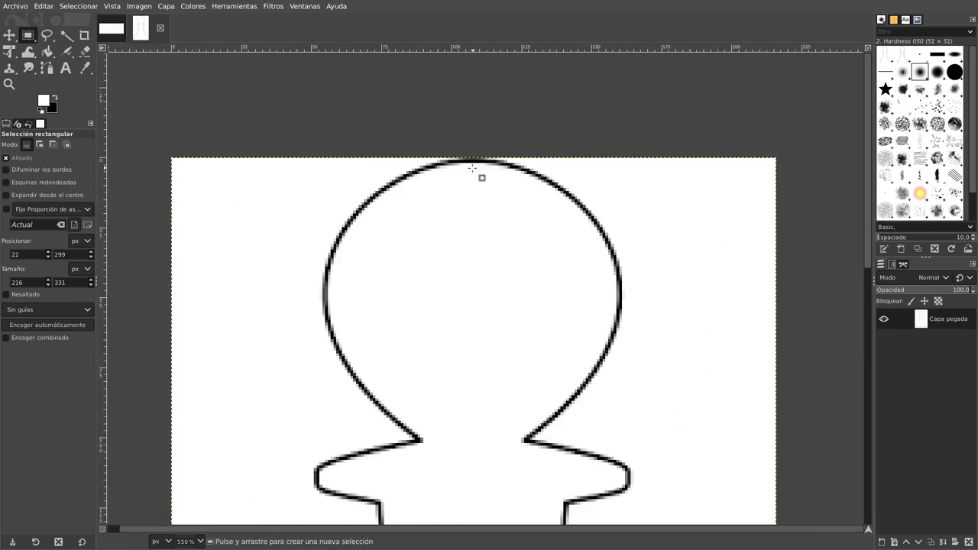
scroll(473, 167, "down", 3, "ctrl")
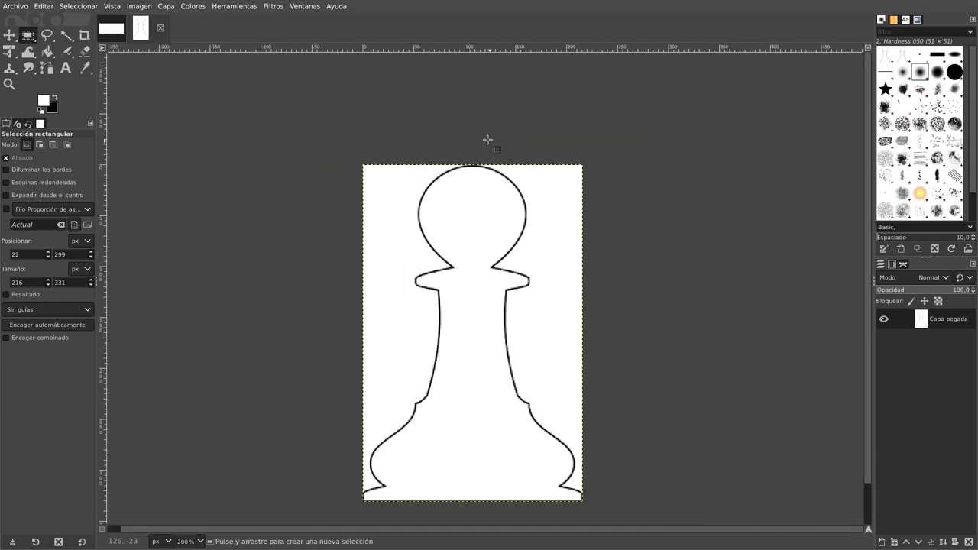
- Select the pawn's right half, 108×331 px from its centre line, and copy it
left_click_drag(474, 134, 612, 515)
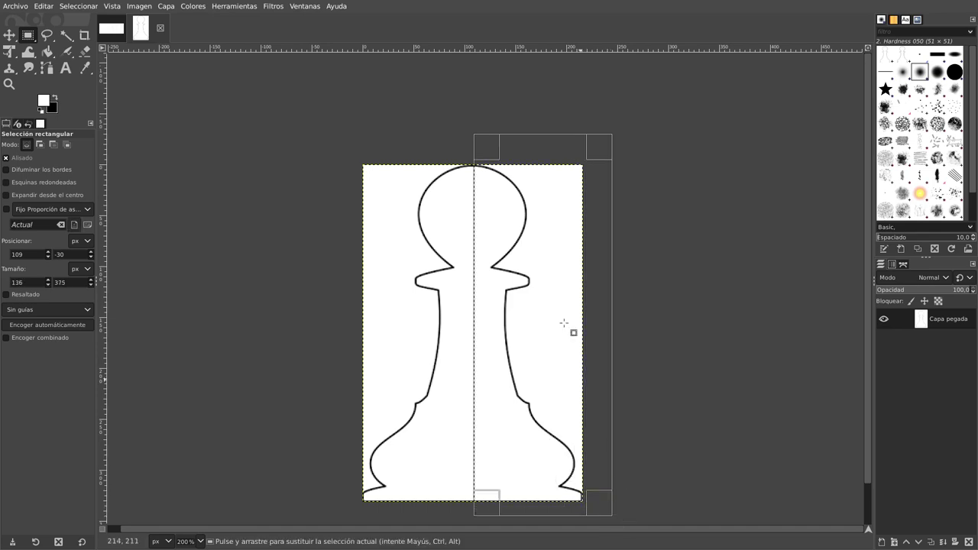
scroll(481, 148, "up", 5, "ctrl")
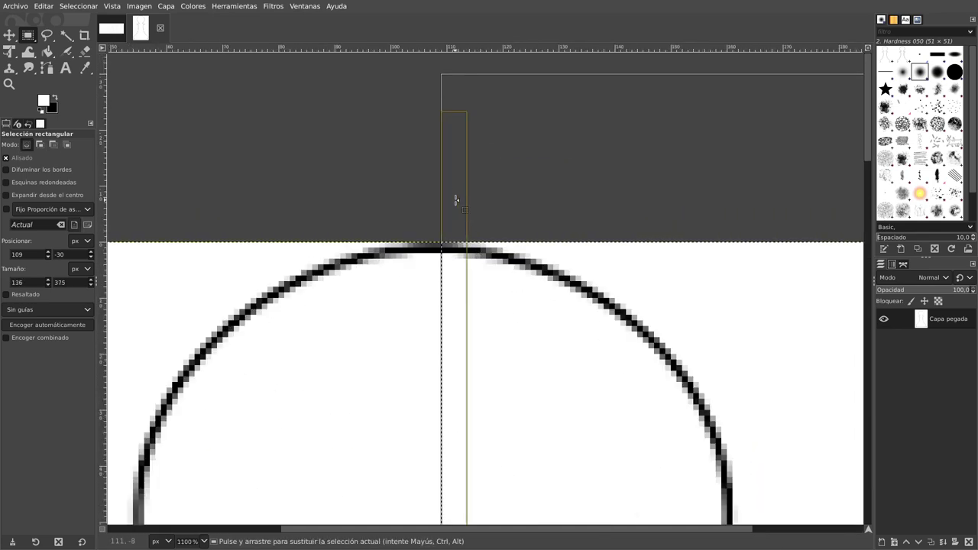
left_click_drag(455, 200, 447, 200)
scroll(448, 201, "down", 5, "ctrl")
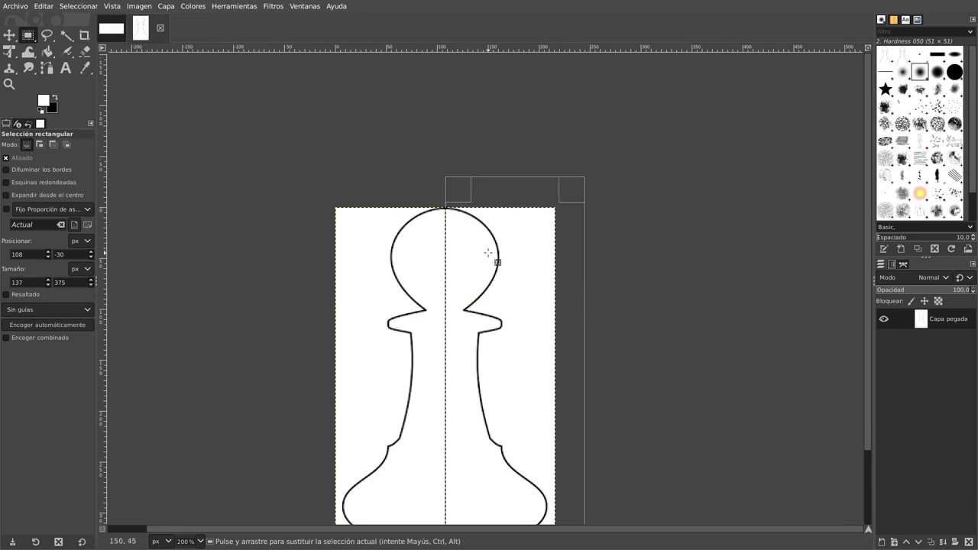
key("ctrl")
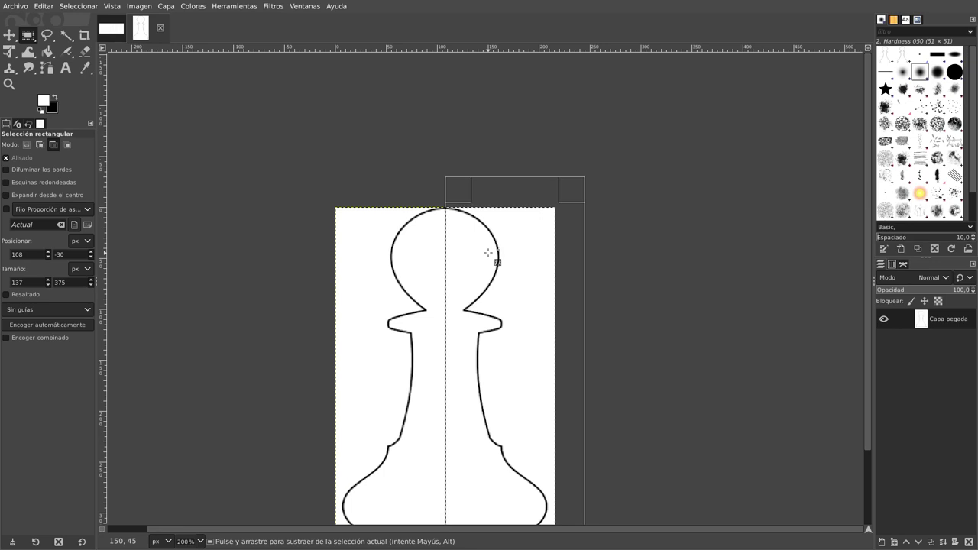
scroll(710, 267, "down", 1, "ctrl")
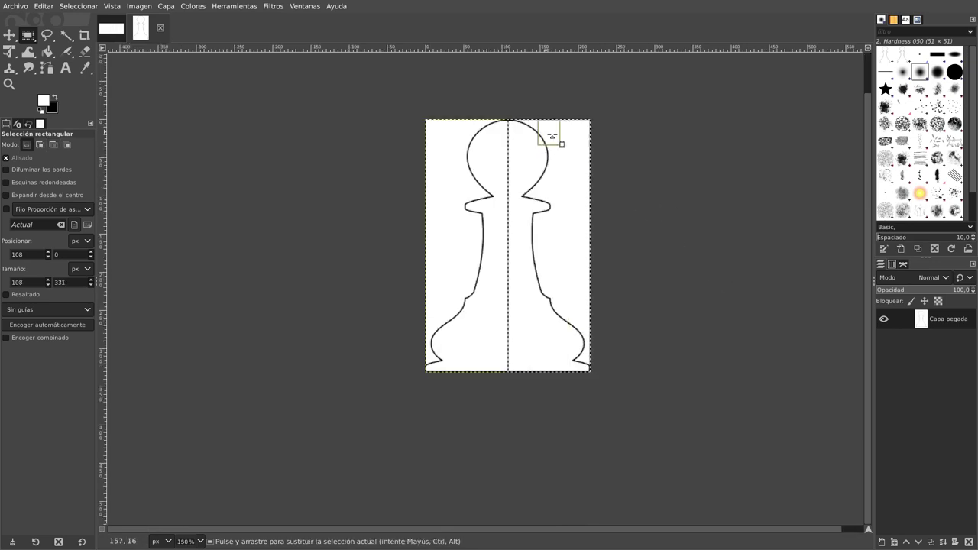
mouse_move(557, 216)
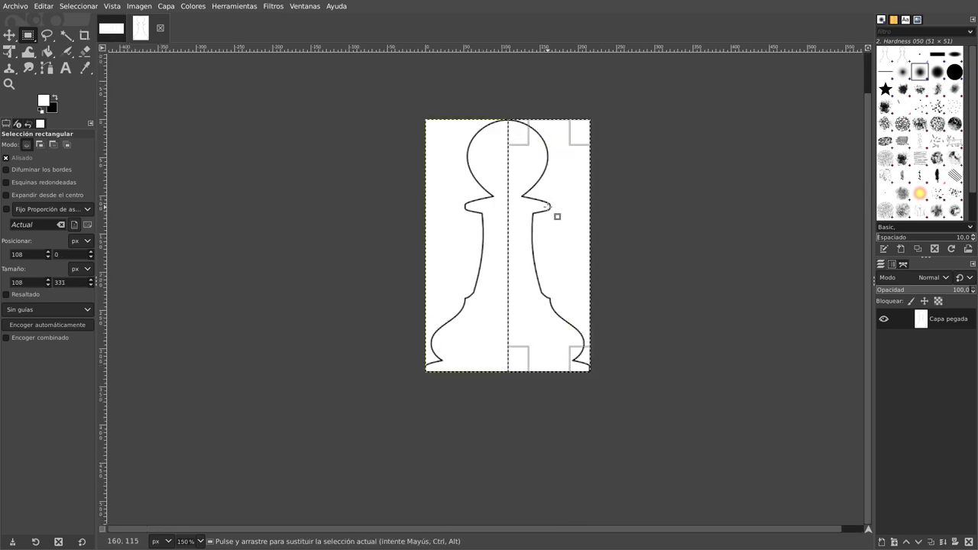
key("ctrl+c")
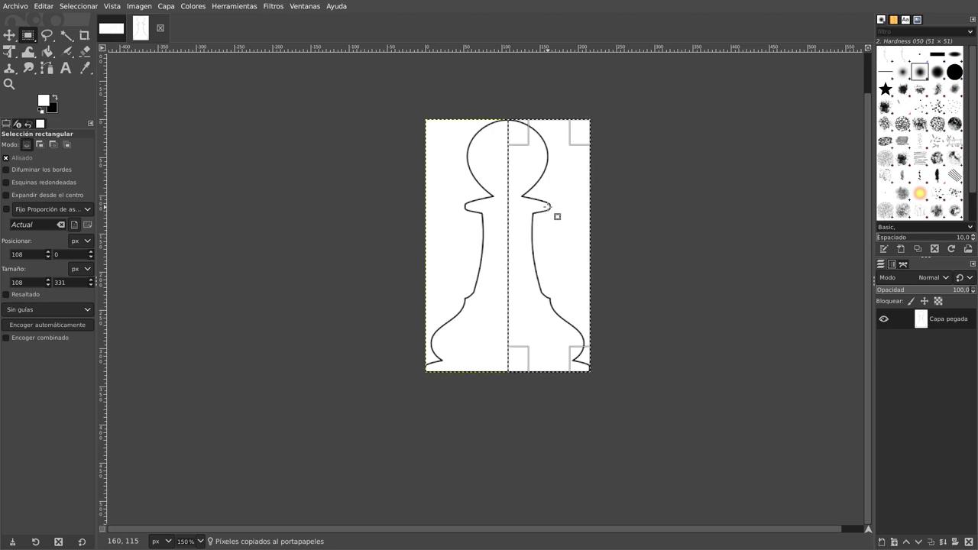
- Paste the right half as its own image, then create a transparent image 2*108 = 216 px wide
key("ctrl+shift+v")
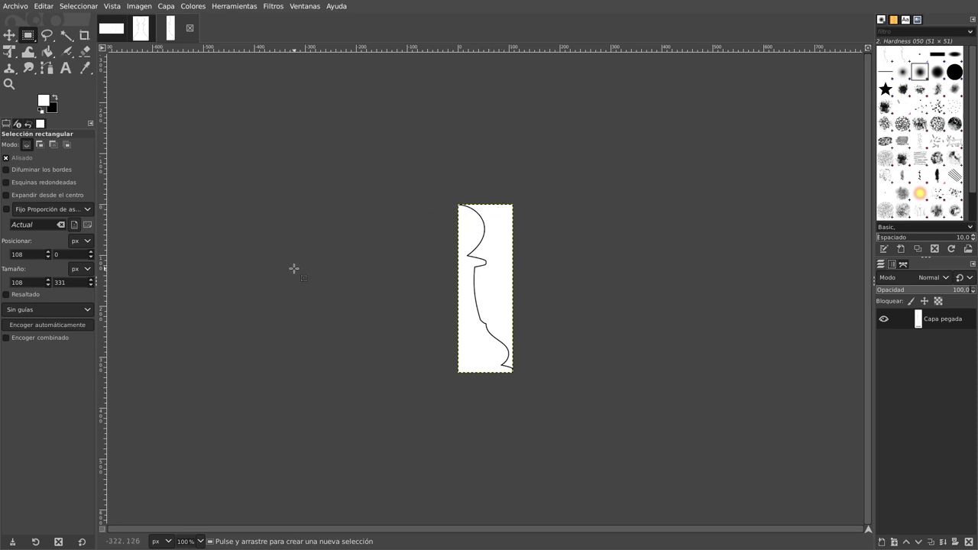
key("ctrl+n")
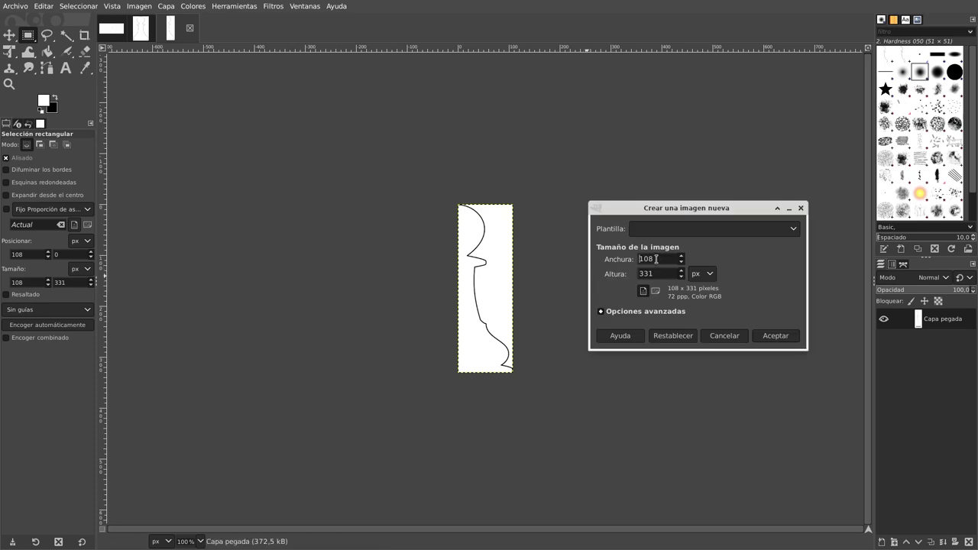
type("2")
type("*")
left_click(639, 272)
left_click(601, 312)
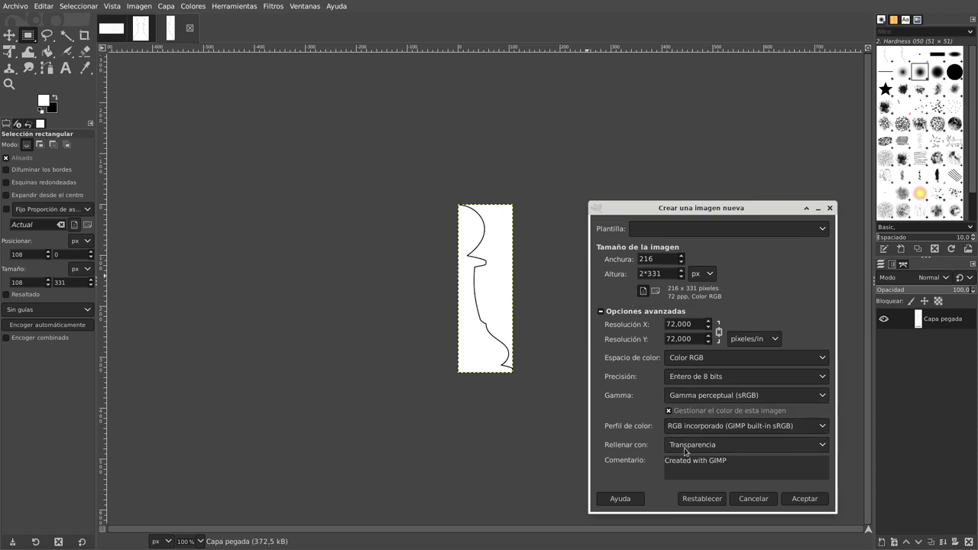
left_click(799, 500)
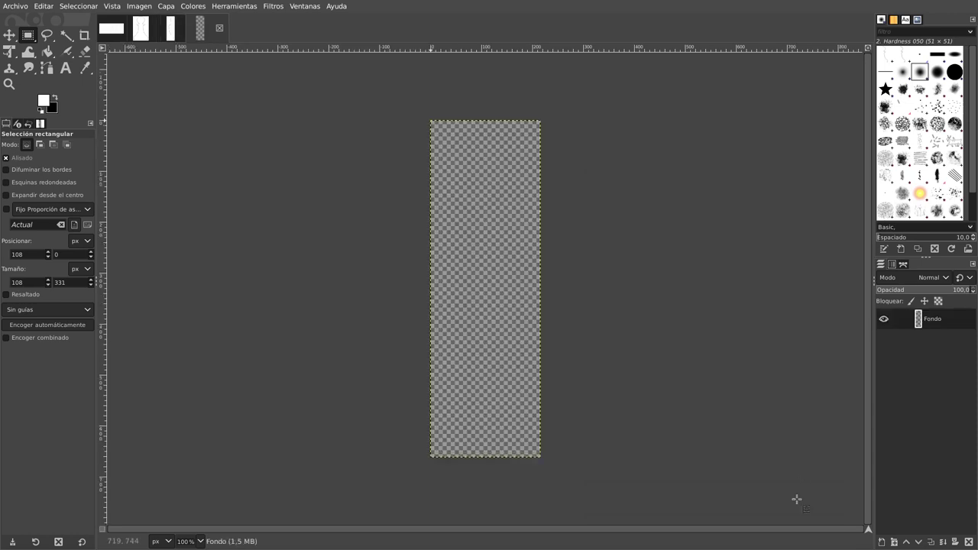
- Paste the pawn's right half into the transparent image at top-right and anchor it onto Fondo
left_click(171, 29)
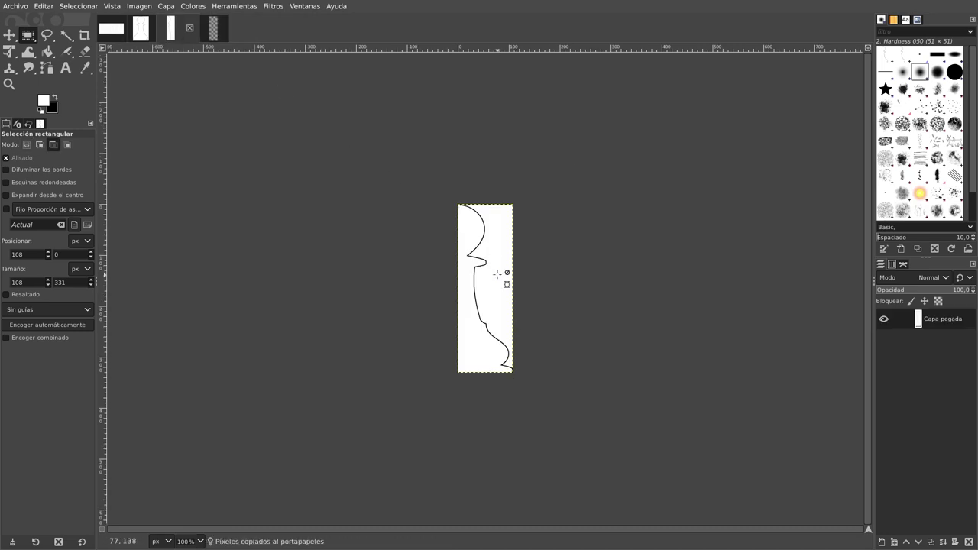
key("ctrl+Page_Down")
key("ctrl")
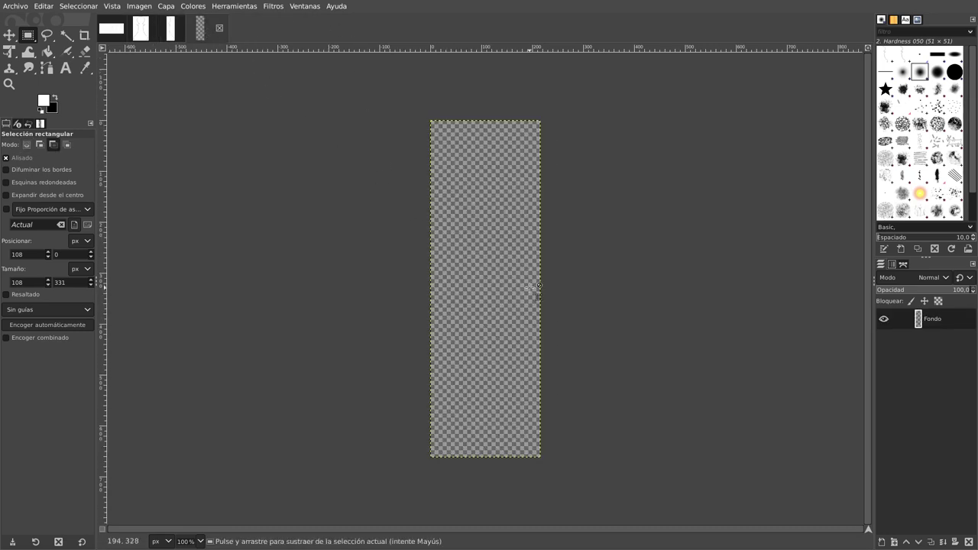
key("ctrl+v")
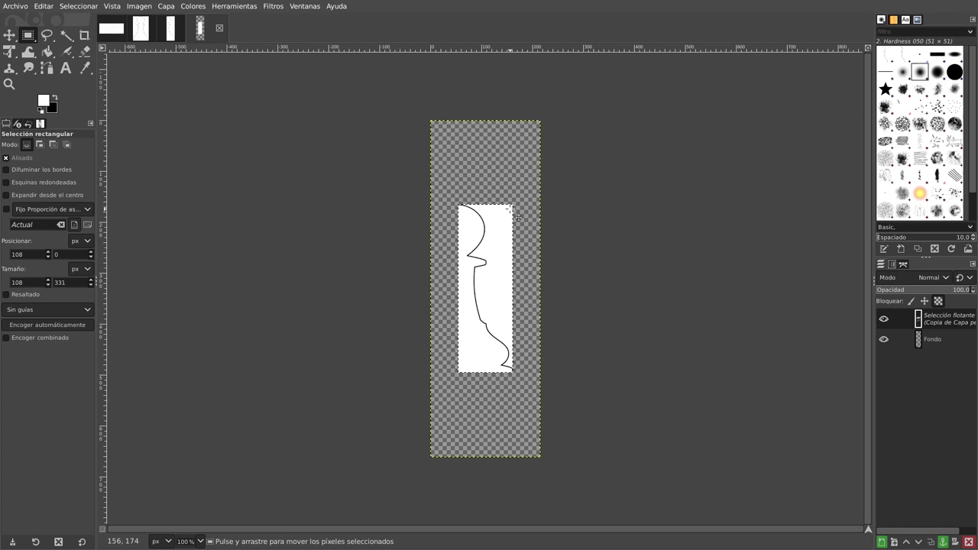
key("ctrl")
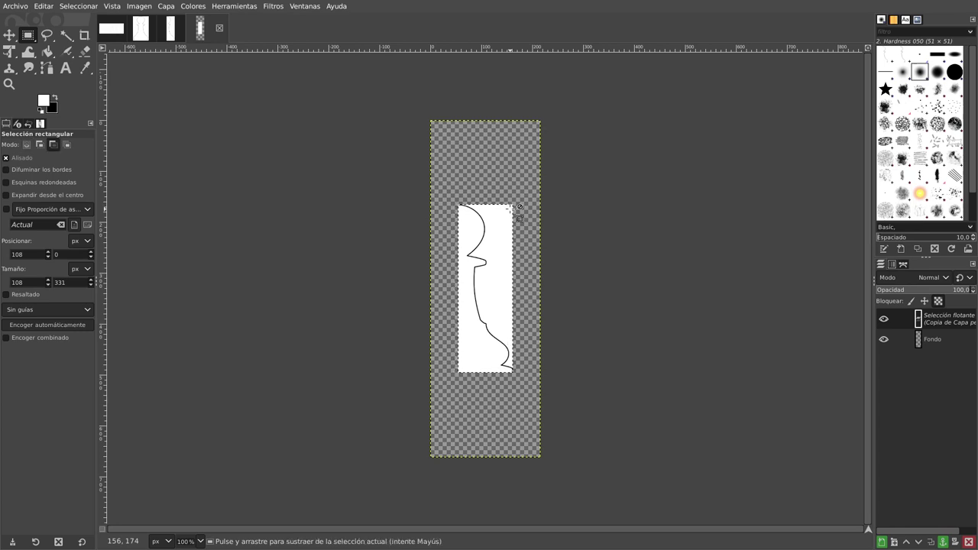
key("ctrl+z")
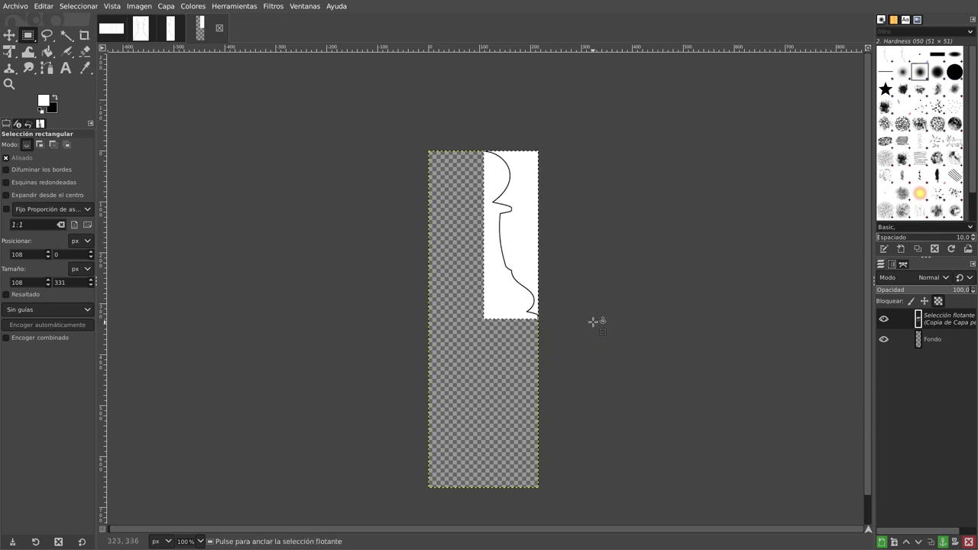
left_click(593, 322)
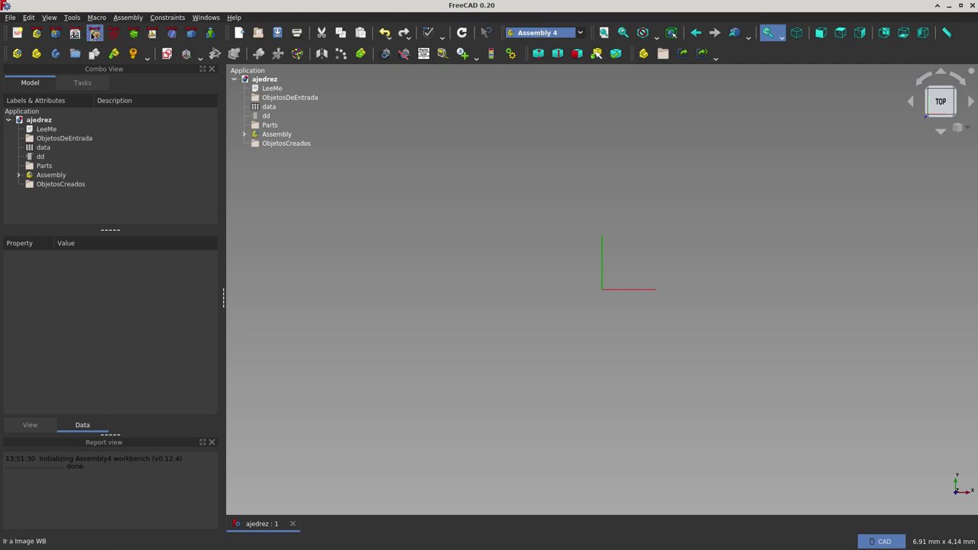
- Create an image plane from peon.png on the XZ plane and switch to the front view
left_click(92, 35)
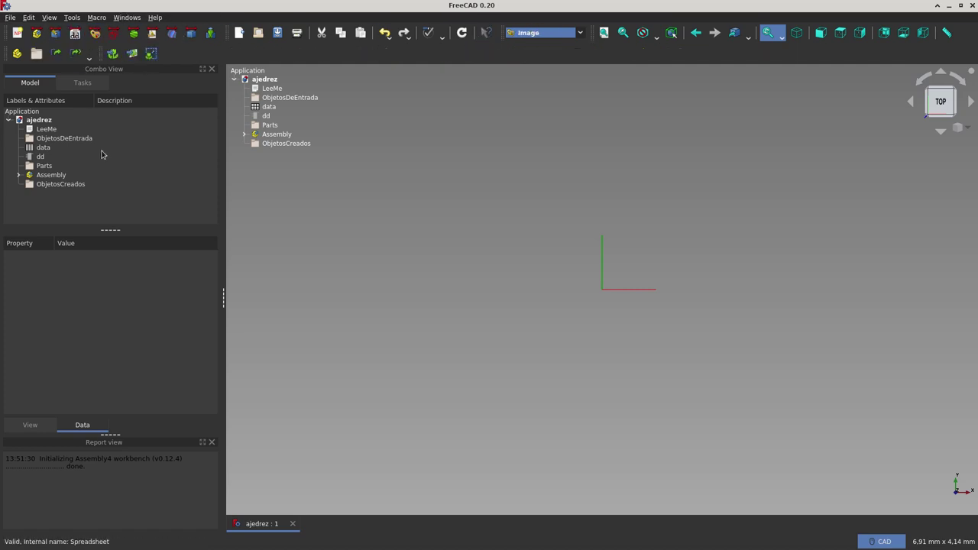
left_click(133, 58)
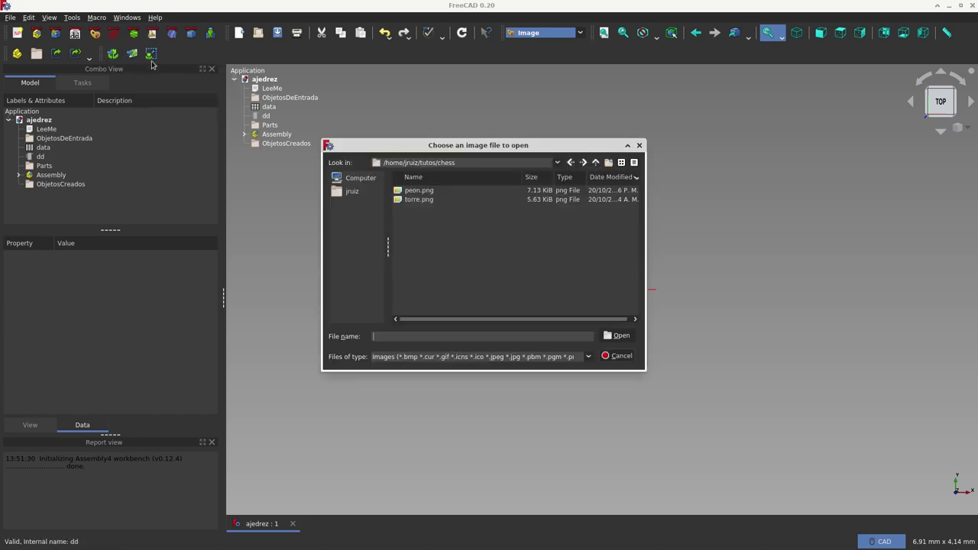
left_click(425, 190)
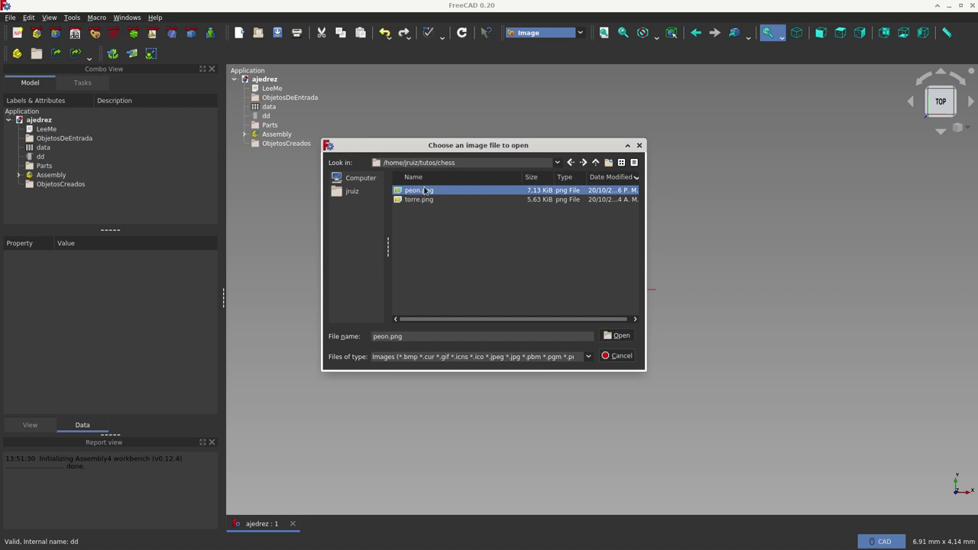
left_click(618, 337)
left_click(453, 242)
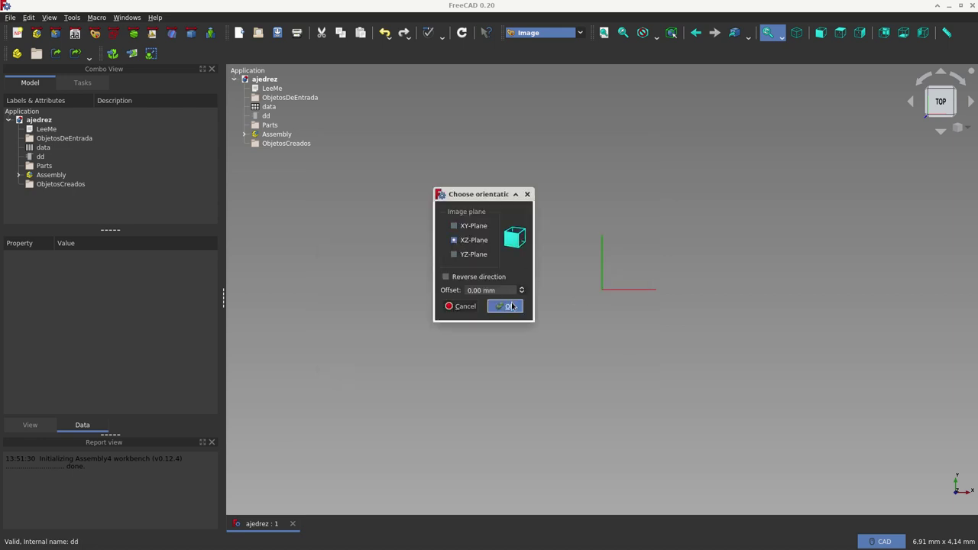
left_click(507, 305)
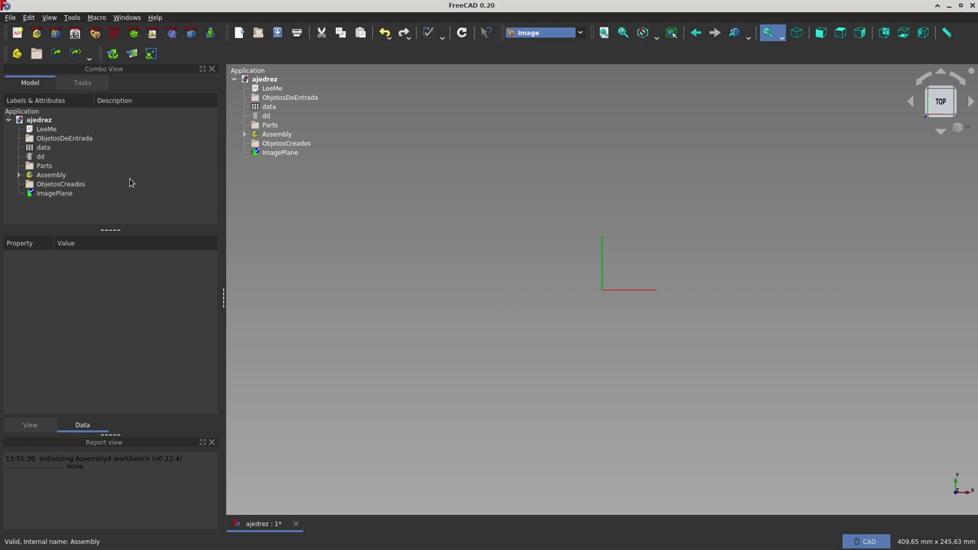
left_click(821, 32)
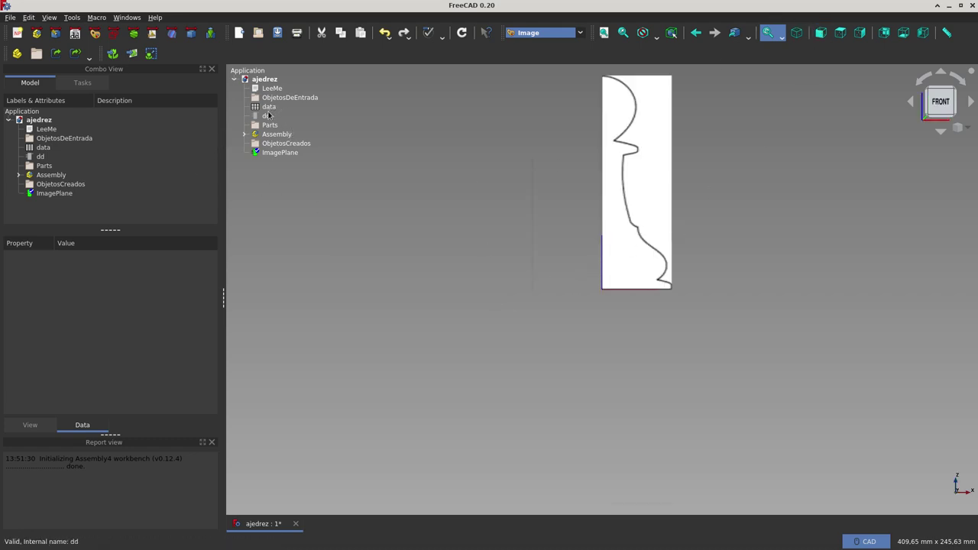
- Inspect the Assembly contents, toggle the ImagePlane's visibility and remove the duplicate ImagePlane
left_click(244, 134)
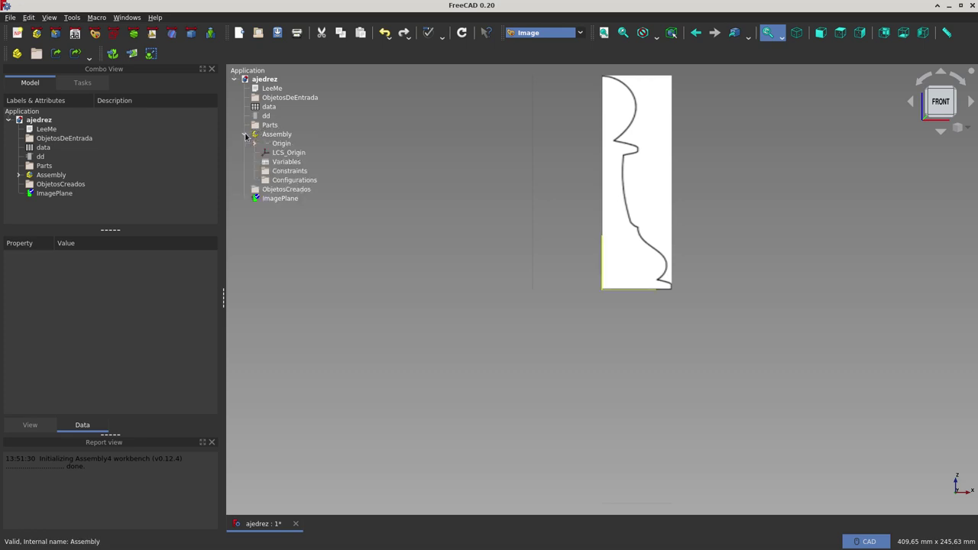
left_click(279, 143)
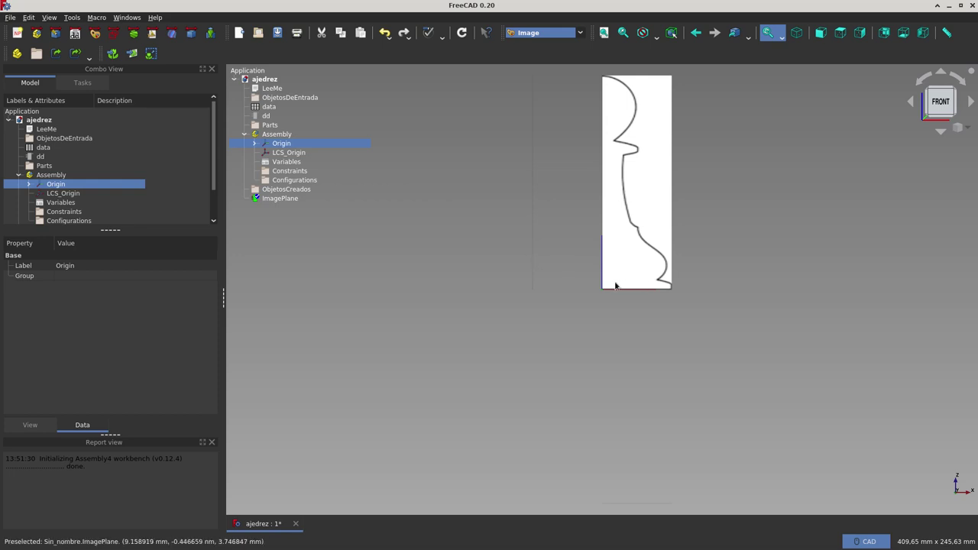
scroll(600, 279, "up", 3)
scroll(600, 279, "down", 2)
scroll(600, 280, "down", 1)
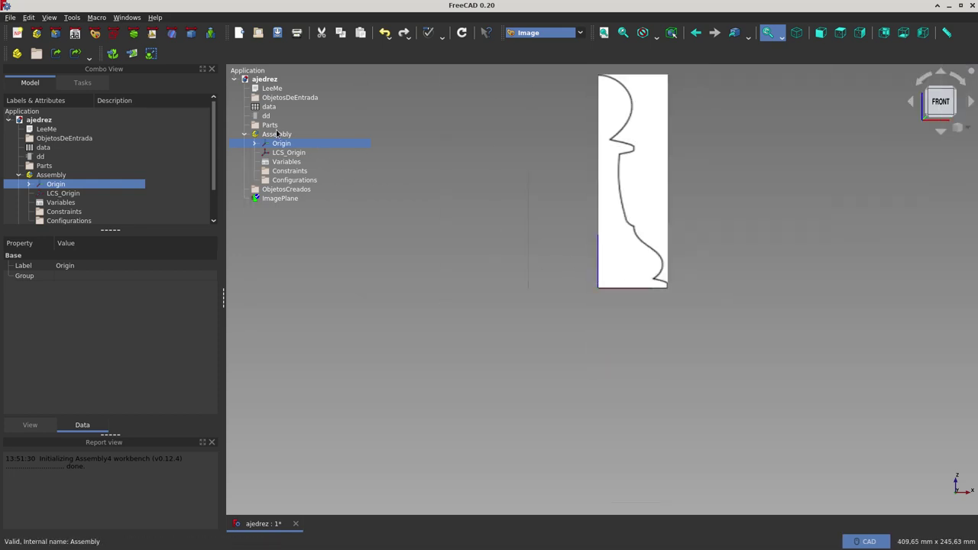
left_click(284, 201)
key("space")
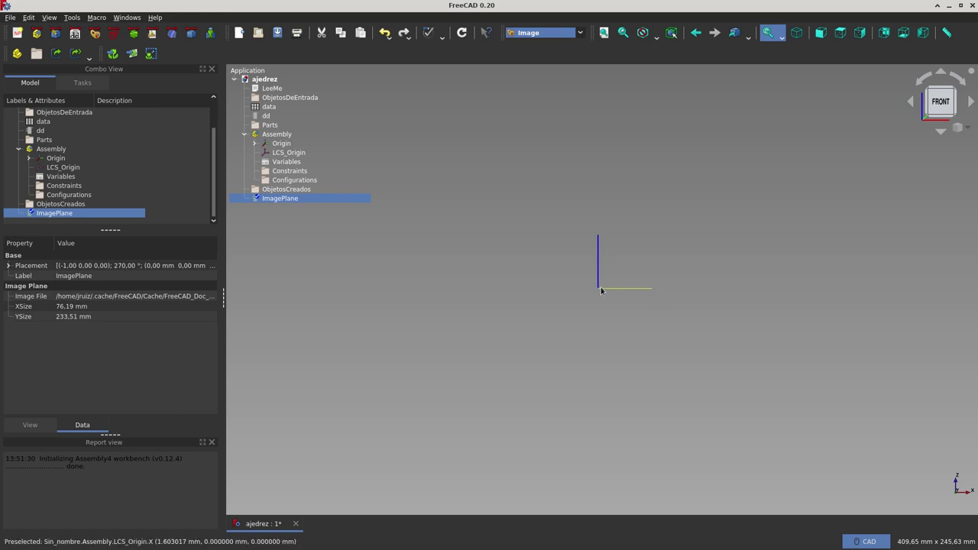
key("space")
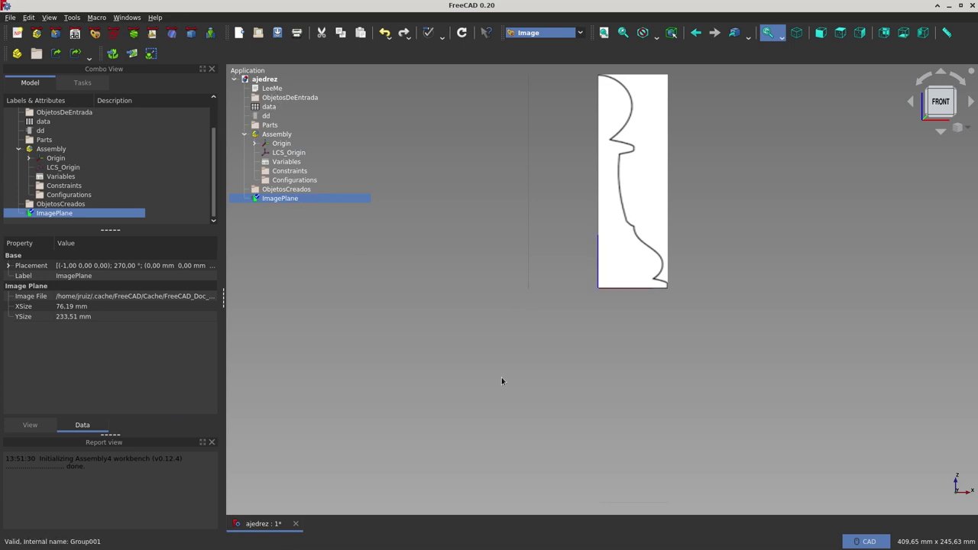
key("ctrl+z")
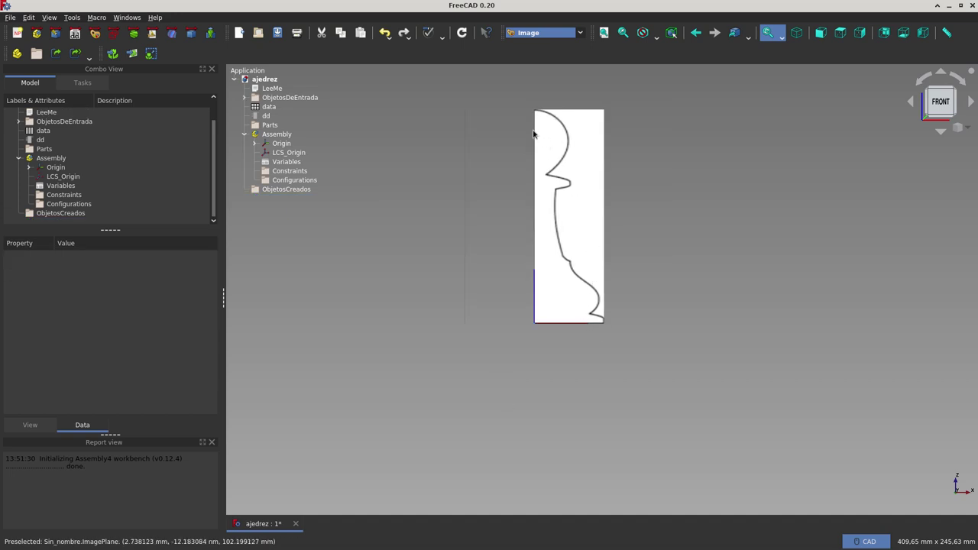
scroll(534, 133, "up", 3)
scroll(565, 169, "down", 2)
scroll(578, 201, "down", 1)
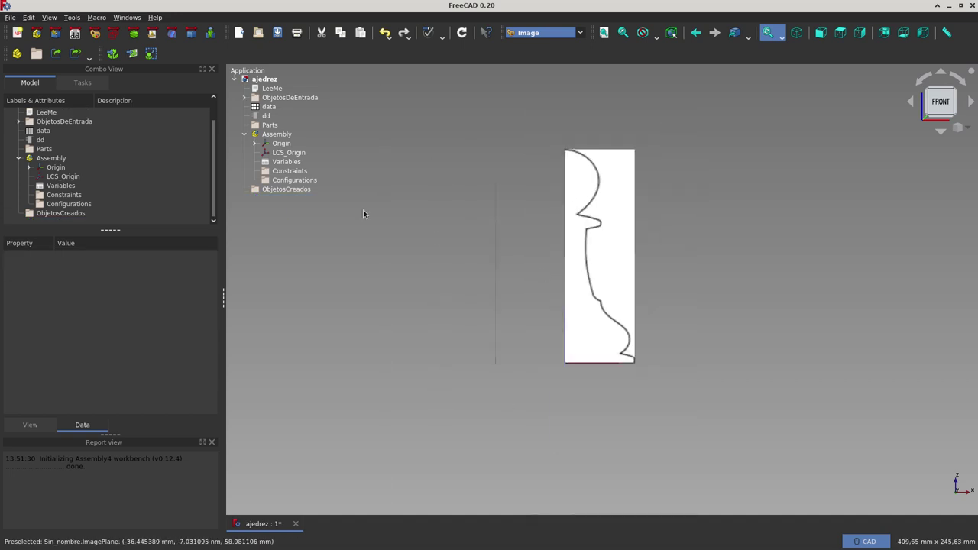
- In Assembly 4, create a new part named peon and add a body to it
left_click(36, 33)
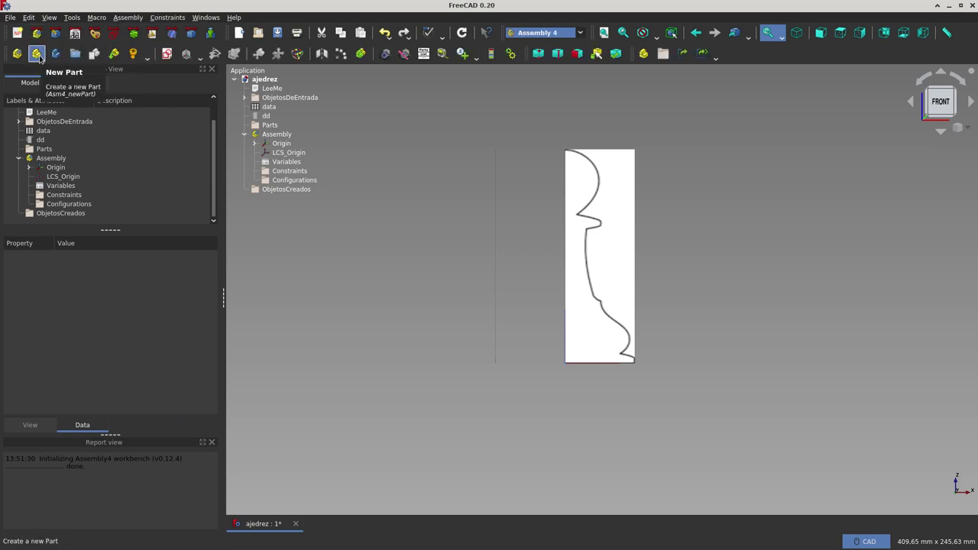
left_click(37, 54)
type("peon")
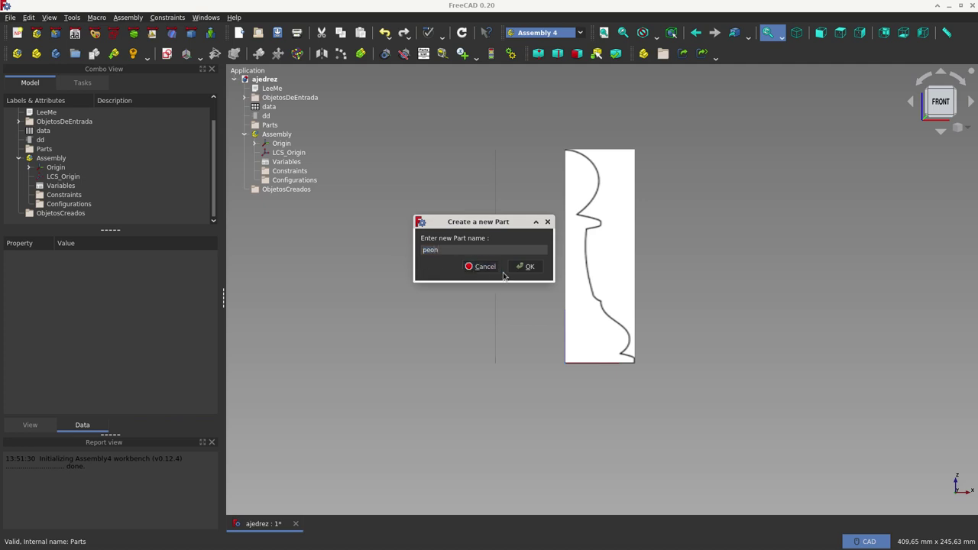
left_click(524, 267)
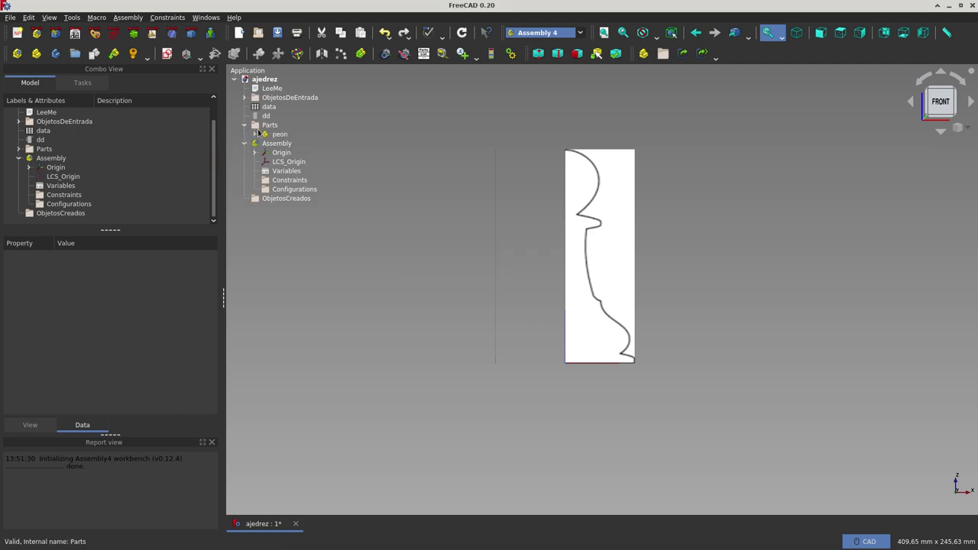
left_click(55, 53)
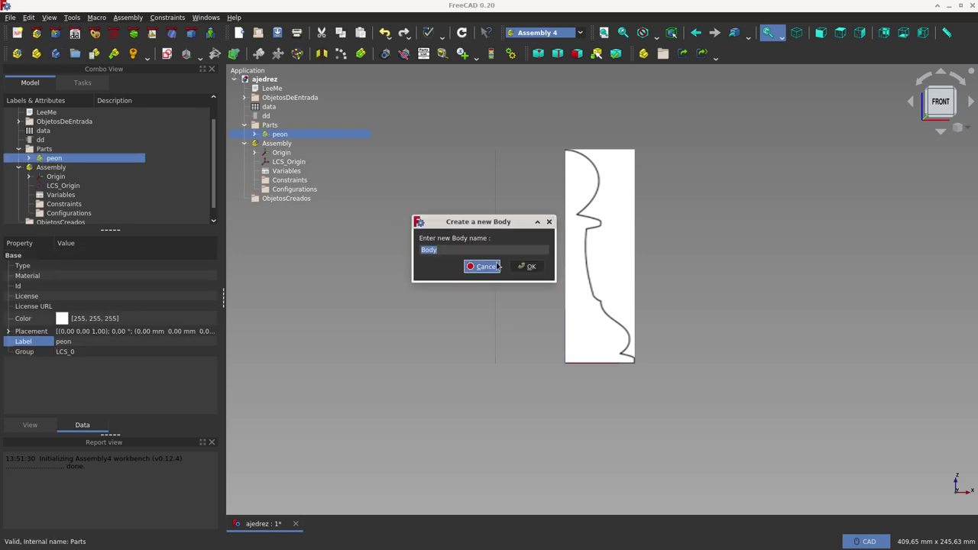
type("peon")
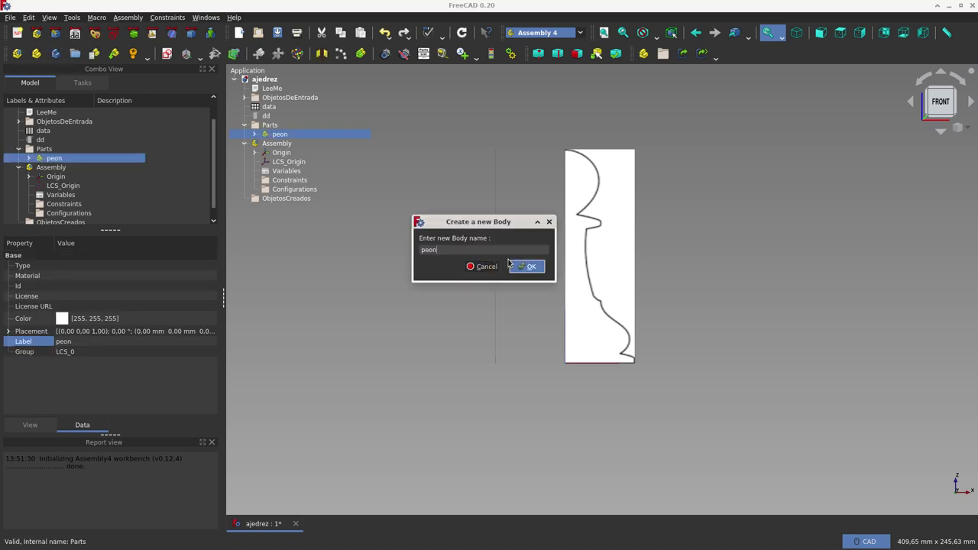
left_click(525, 267)
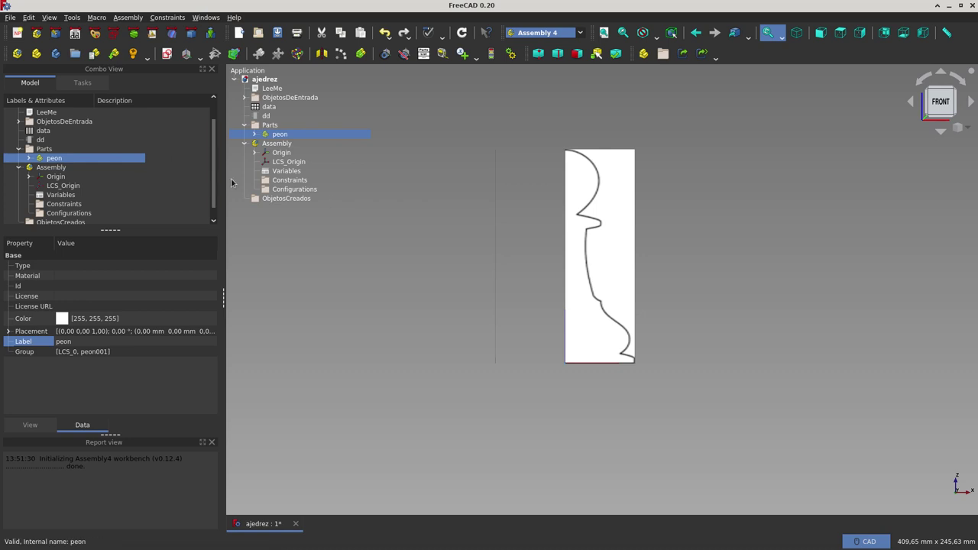
- Rename the new body's label from peon001 to peon
left_click(254, 134)
left_click(292, 163)
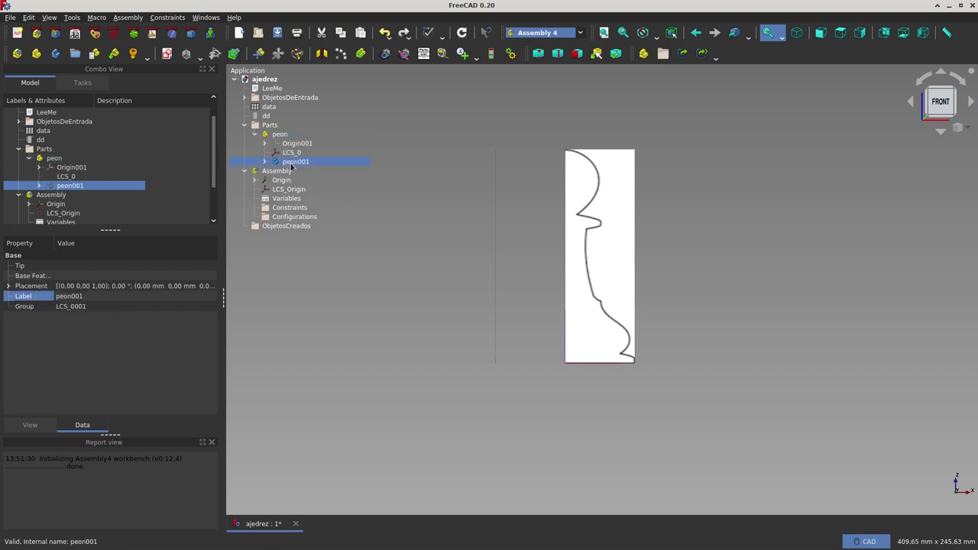
left_click(95, 309)
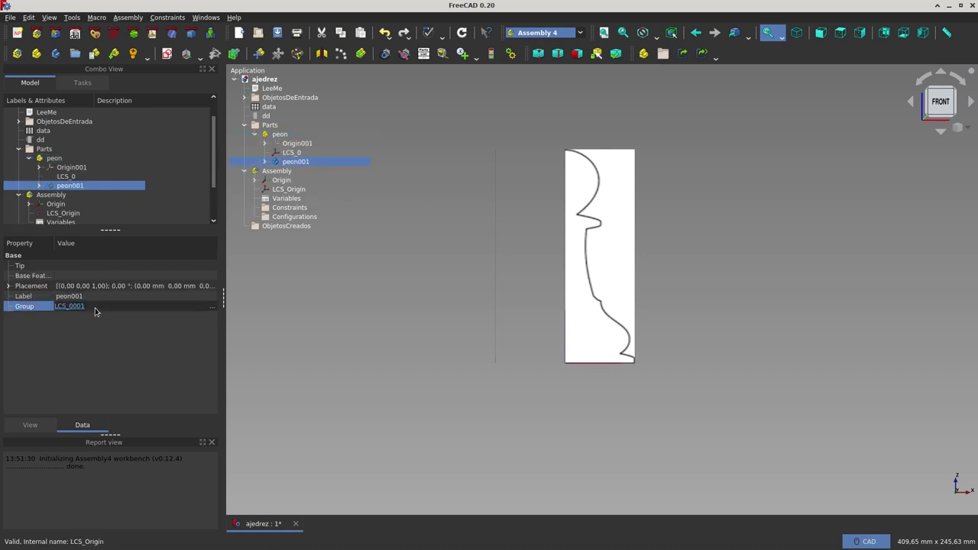
left_click(104, 296)
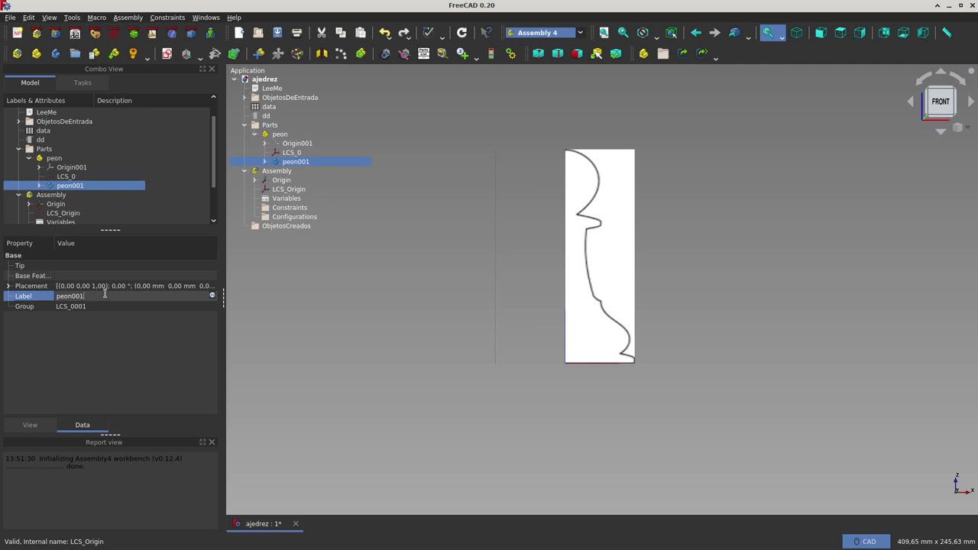
key("BackSpace")
key("BackSpace")
key("BackSpace")
key("Return")
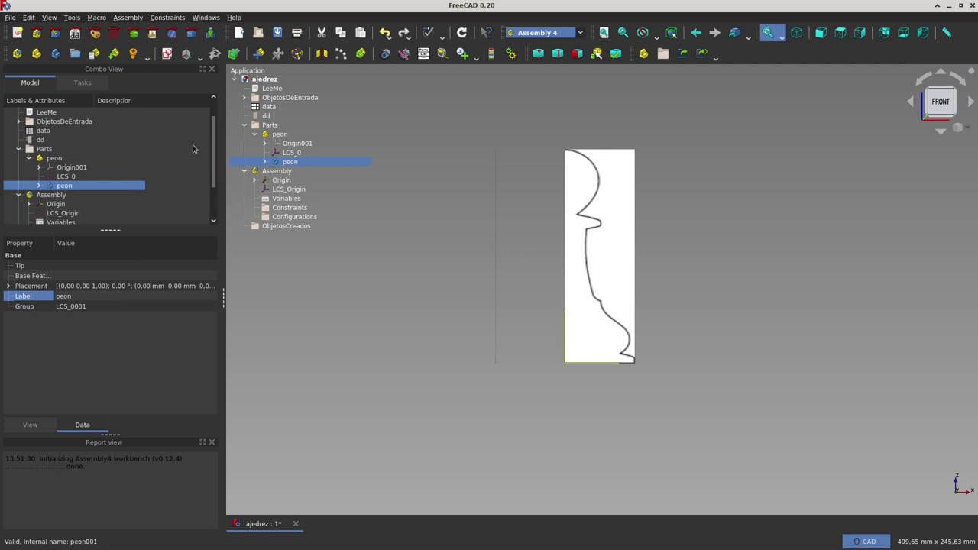
- Create a sketch named peon attached to LCS_0001 with Object's XY map mode
left_click(167, 55)
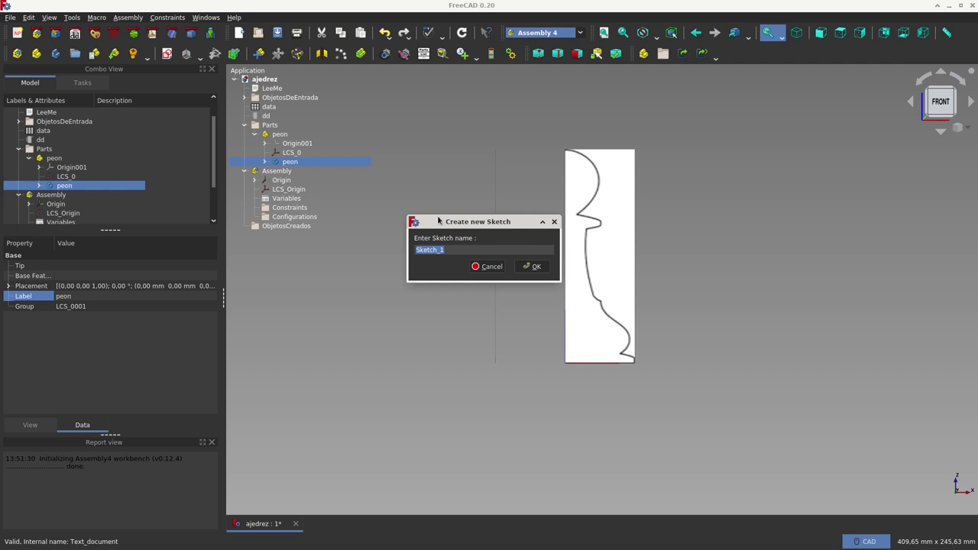
type("peon")
left_click(533, 266)
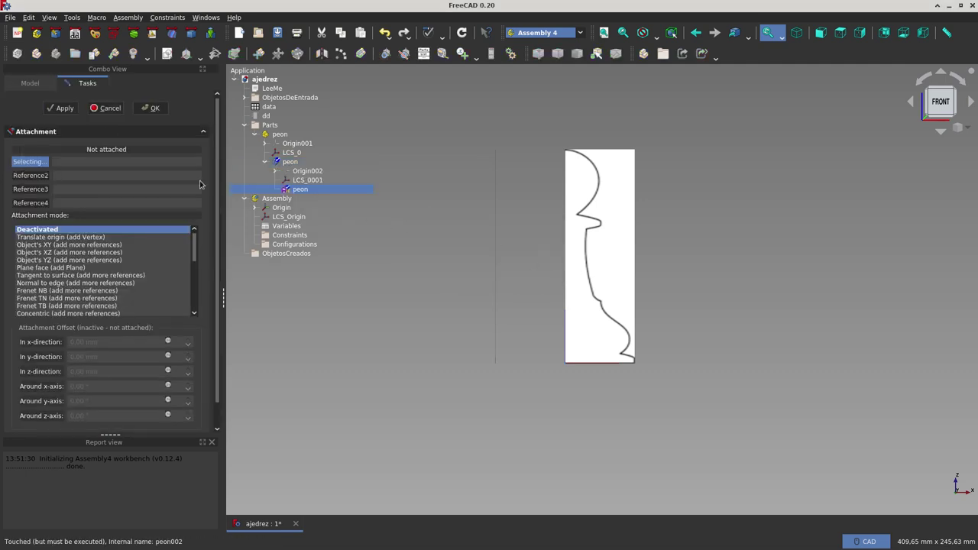
left_click(300, 180)
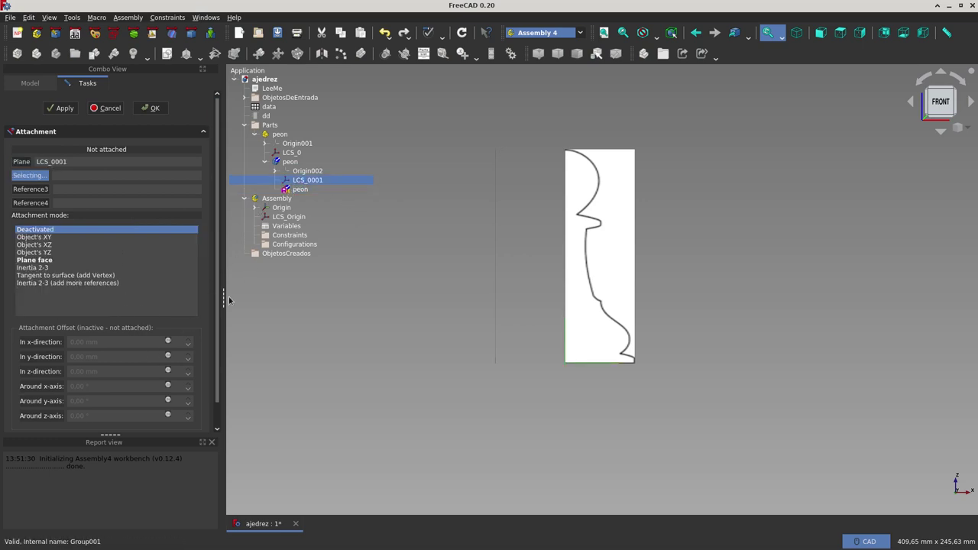
left_click(34, 237)
left_click(151, 108)
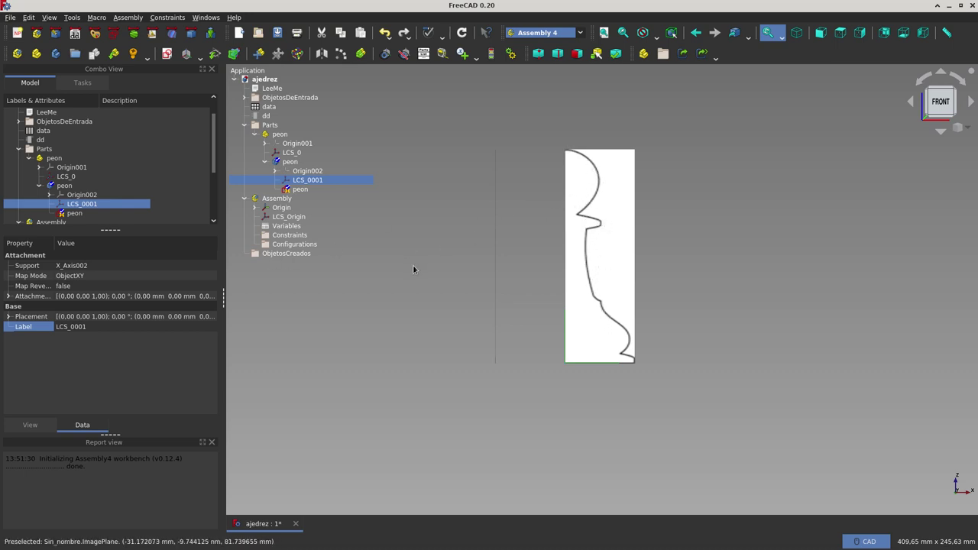
- Open the peon sketch and draw a line from the origin up toward the pawn's top
double_click(304, 190)
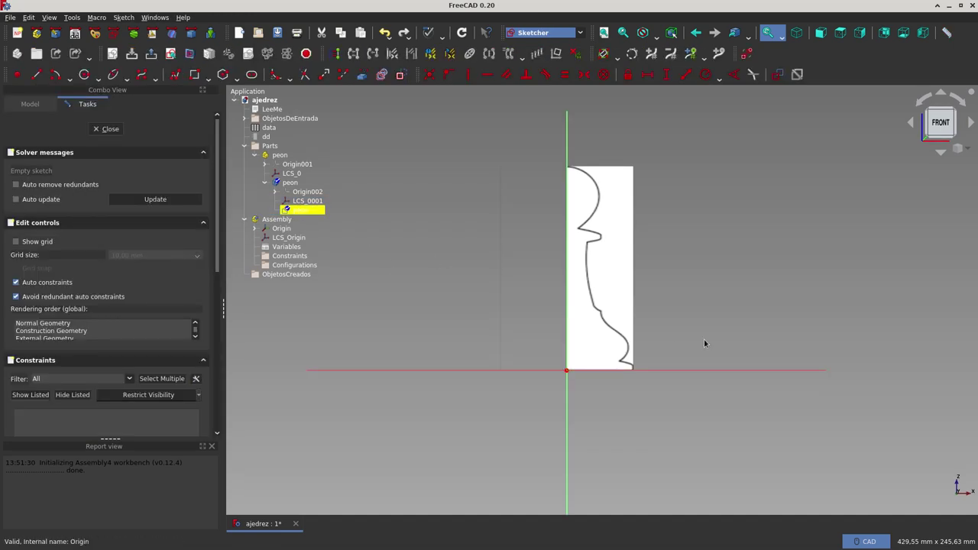
scroll(623, 349, "down", 2)
scroll(620, 337, "up", 2)
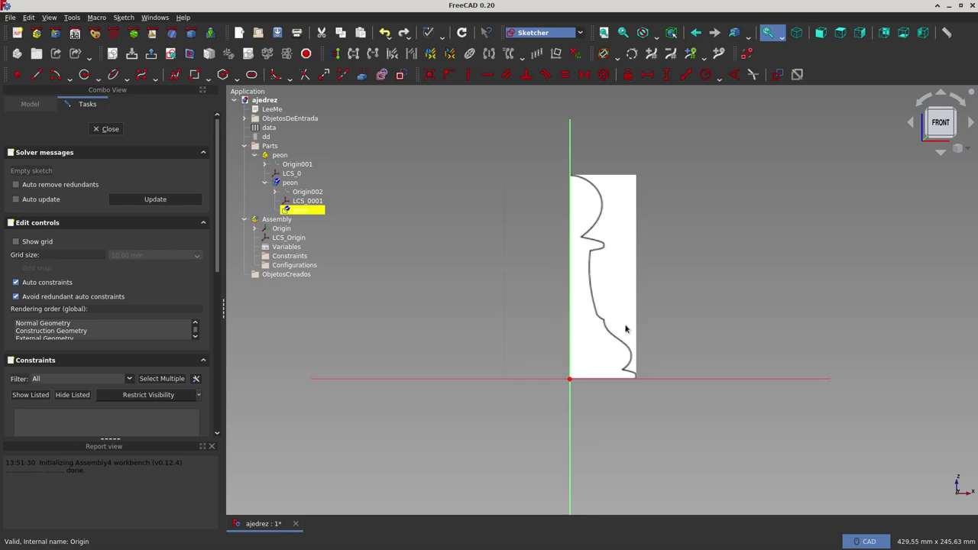
left_click(571, 178)
left_click(570, 379)
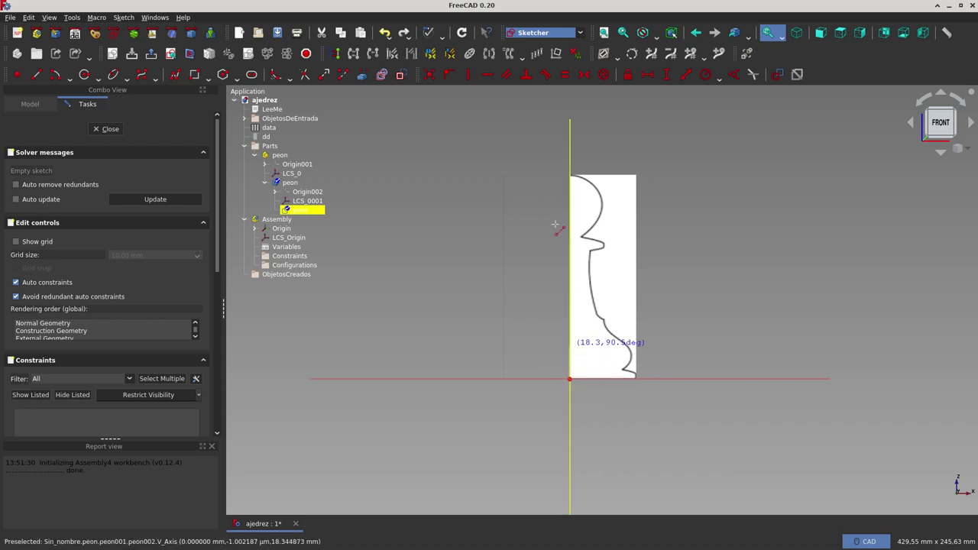
left_click(550, 184)
- Constrain the line vertical and drag its end up to the pawn's top point
left_click(554, 202)
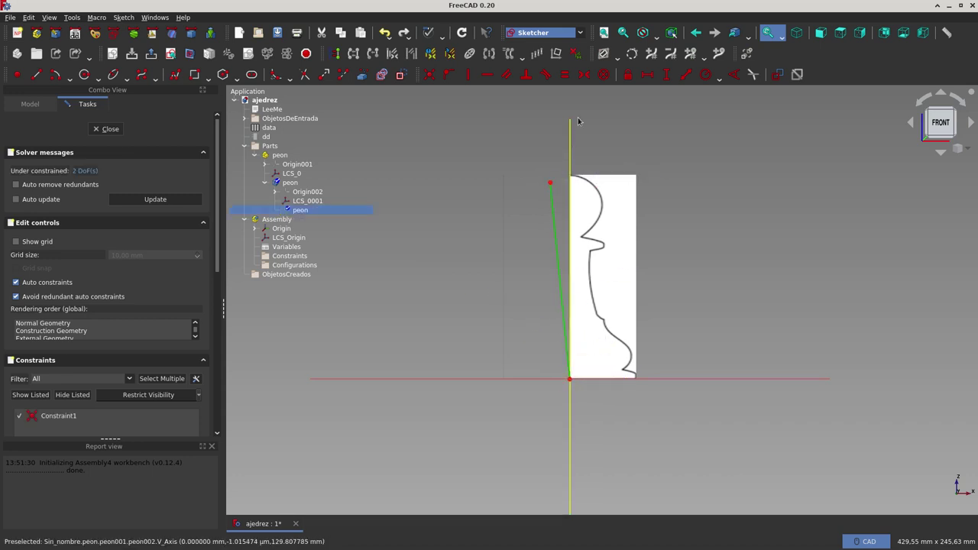
left_click(468, 74)
scroll(569, 187, "up", 3)
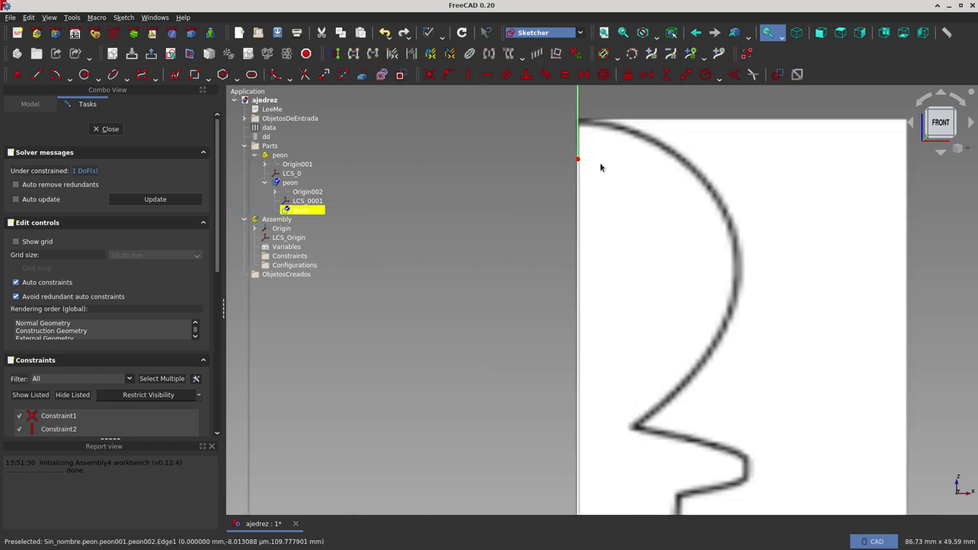
scroll(569, 191, "down", 3)
scroll(573, 199, "up", 2)
scroll(581, 202, "up", 2)
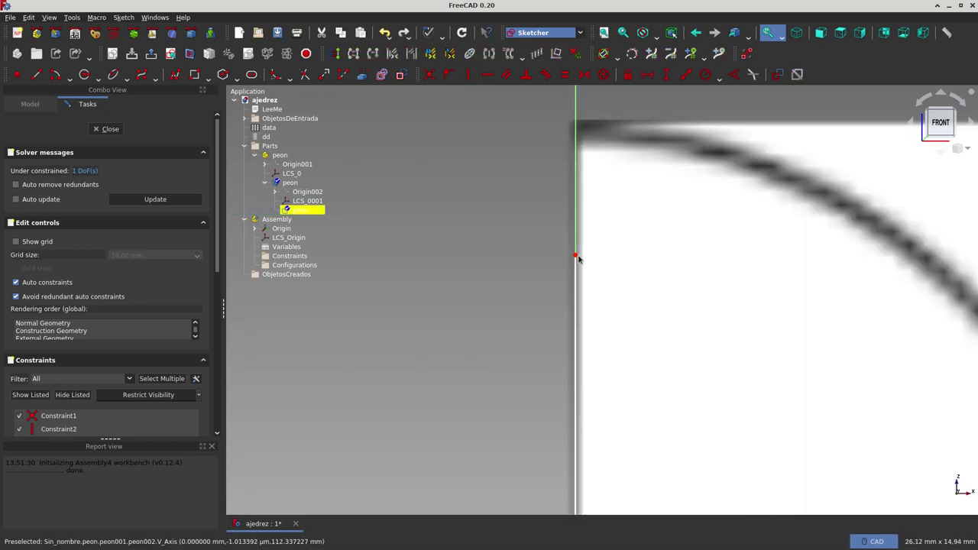
left_click_drag(575, 254, 582, 132)
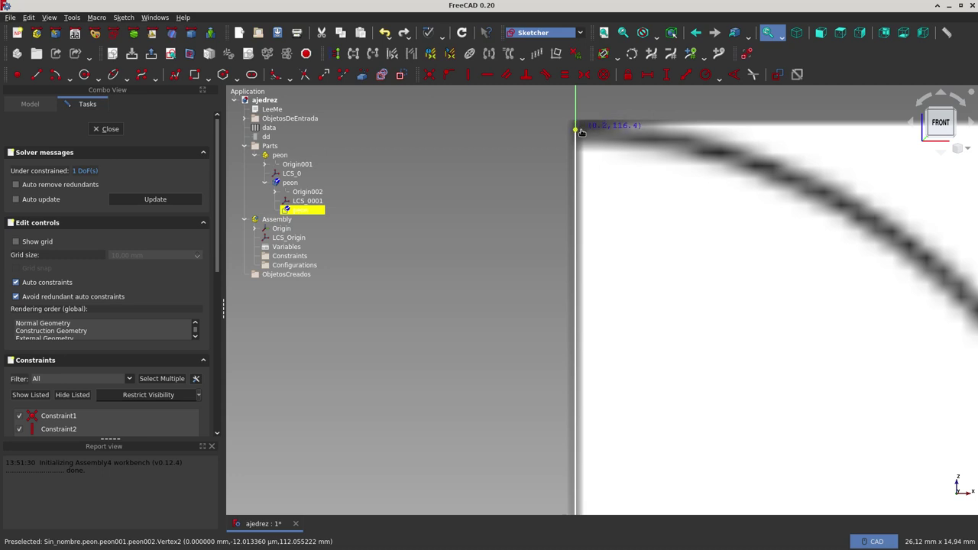
scroll(490, 274, "down", 3)
scroll(490, 274, "down", 8)
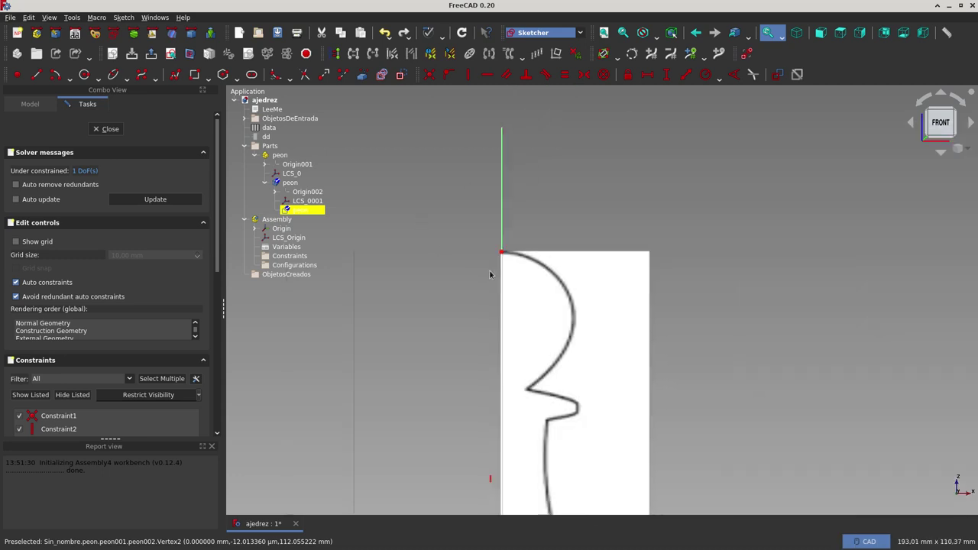
scroll(580, 192, "down", 5)
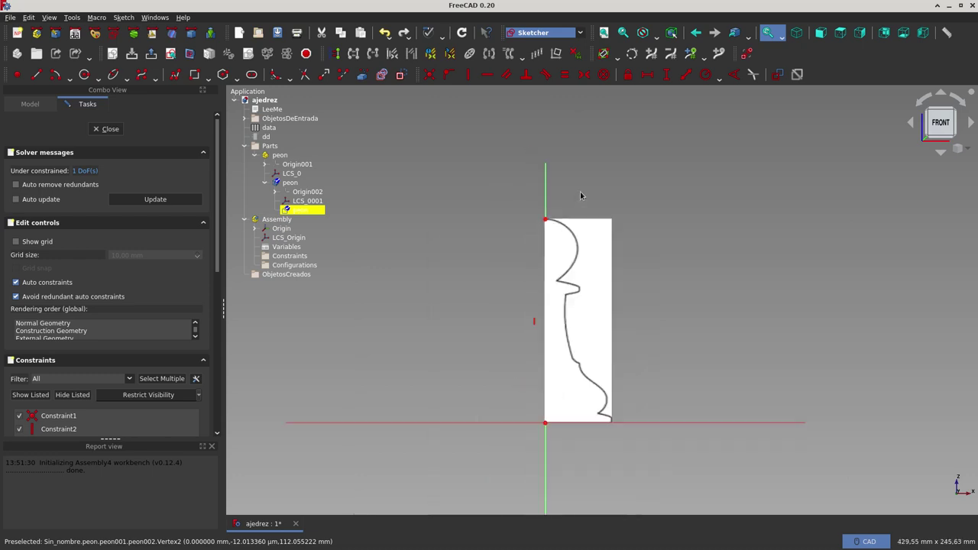
scroll(577, 250, "up", 4)
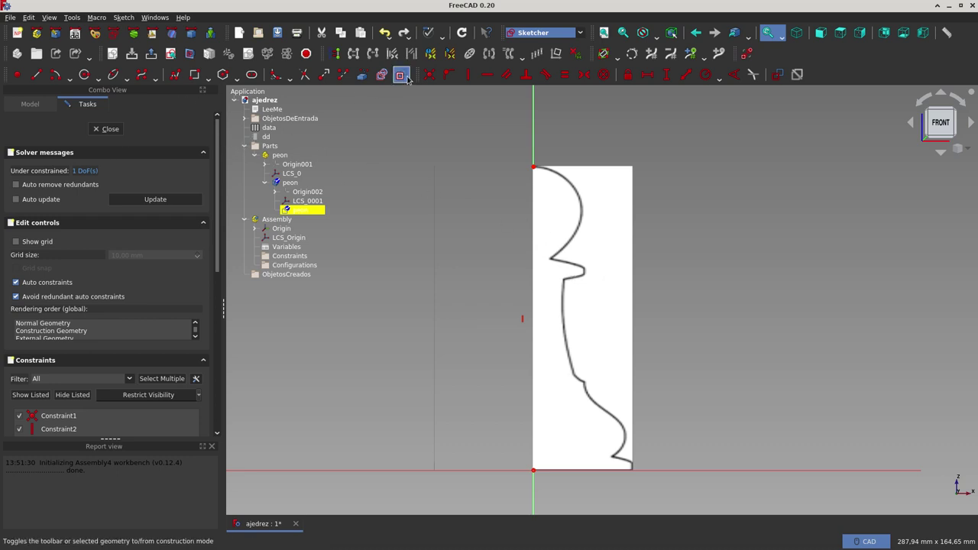
- Draw a horizontal line from the vertical axis to the neck notch, snapping its end onto the corner
left_click(36, 75)
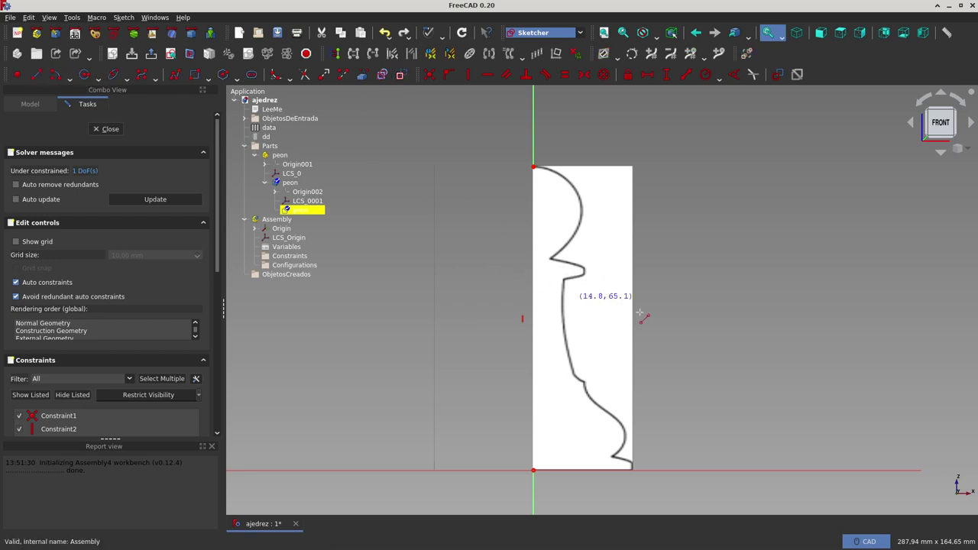
scroll(550, 256, "up", 5)
scroll(552, 275, "up", 5)
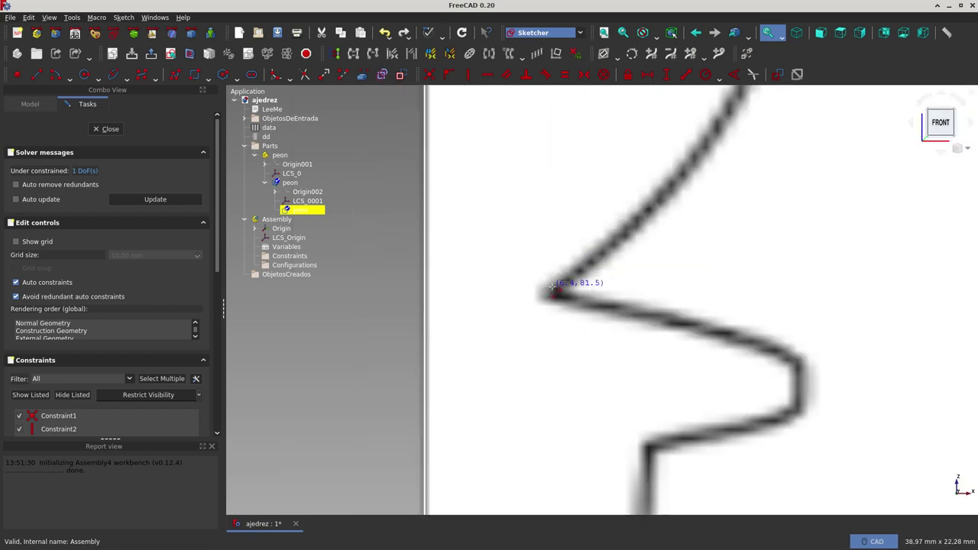
scroll(552, 287, "down", 4)
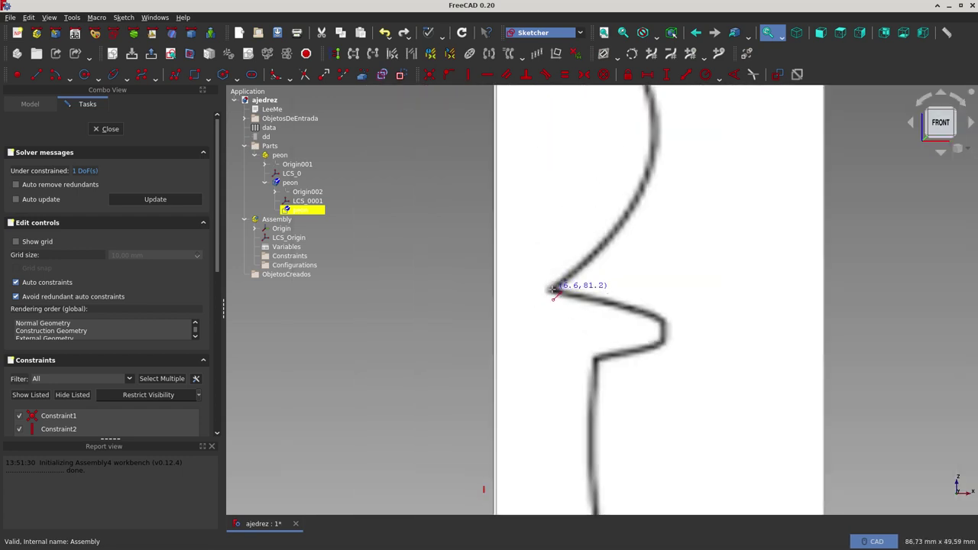
left_click(553, 288)
left_click(495, 289)
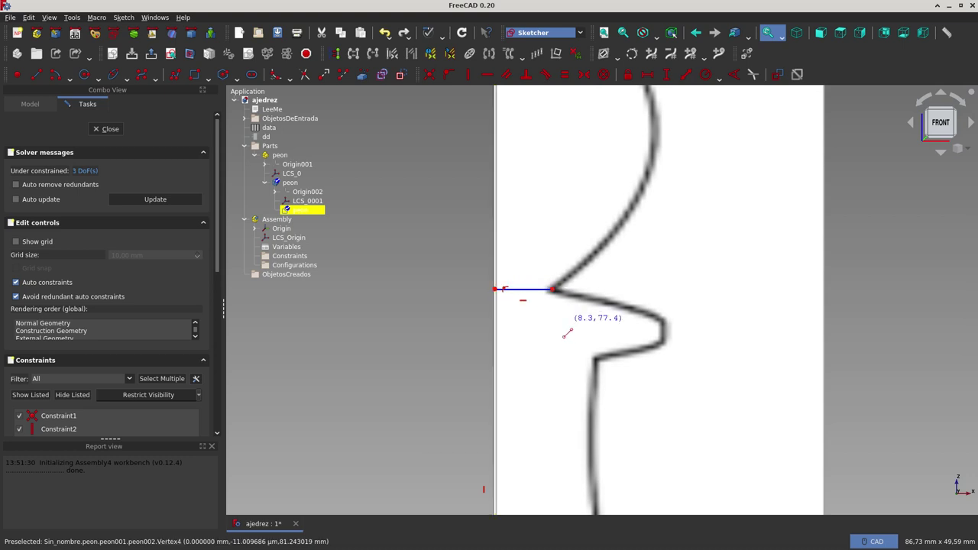
right_click(464, 313)
scroll(548, 288, "up", 9)
scroll(601, 291, "down", 3)
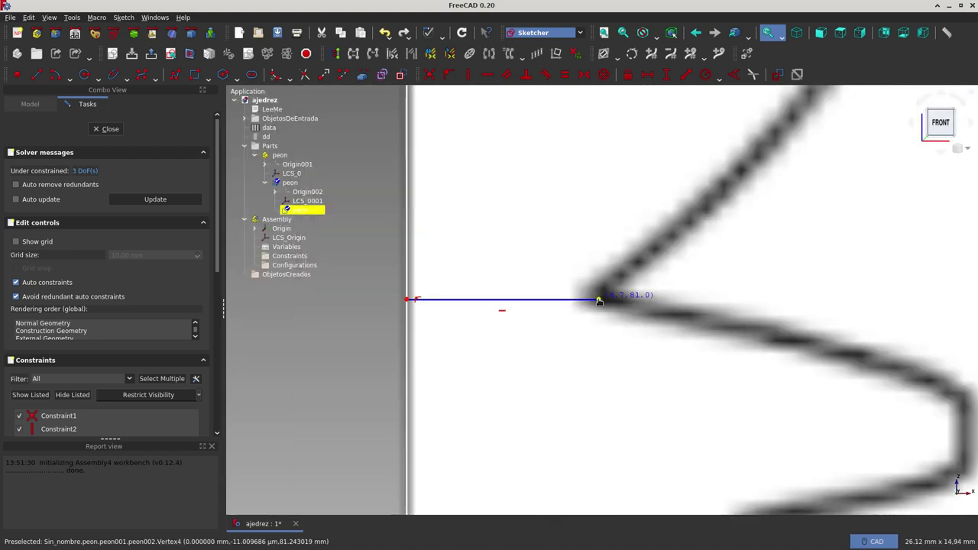
left_click_drag(599, 300, 595, 299)
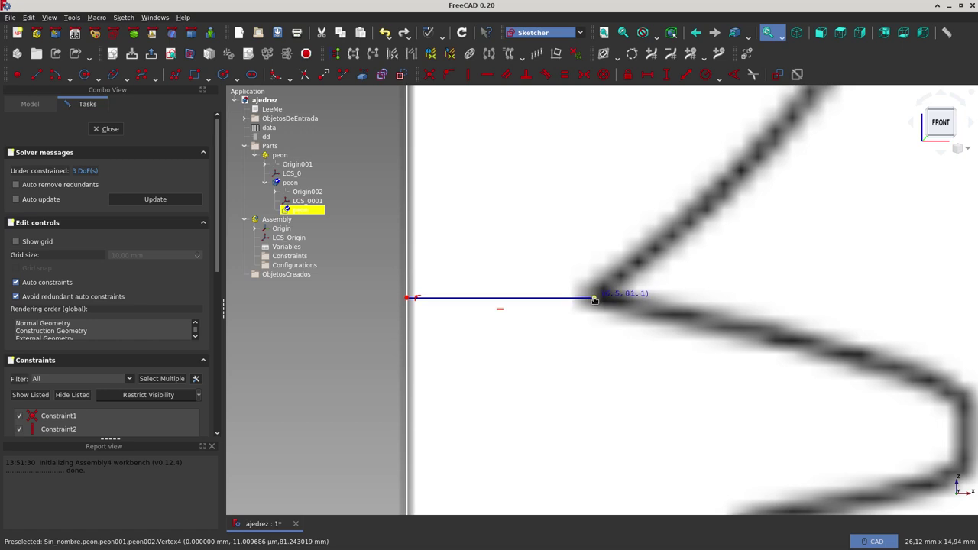
scroll(577, 256, "down", 5)
scroll(574, 252, "down", 6)
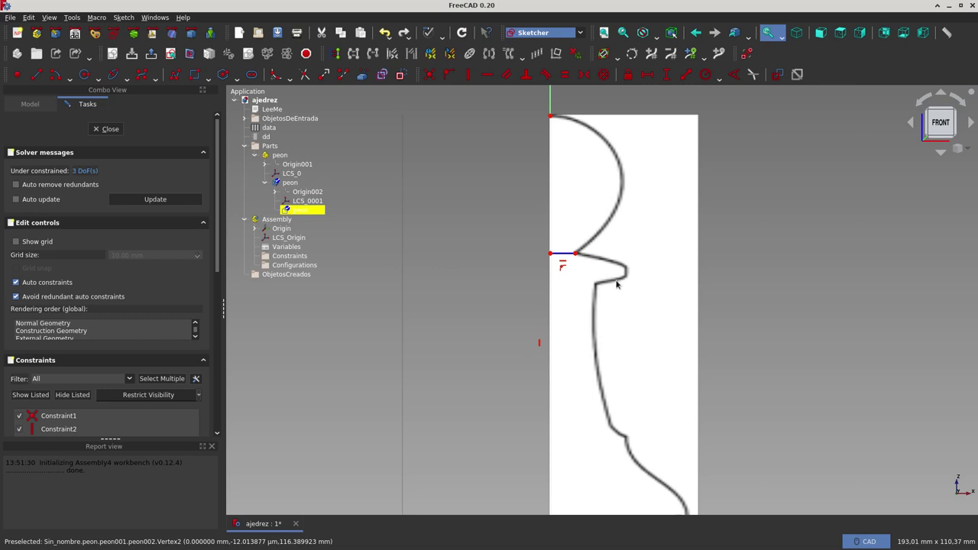
scroll(630, 282, "up", 8)
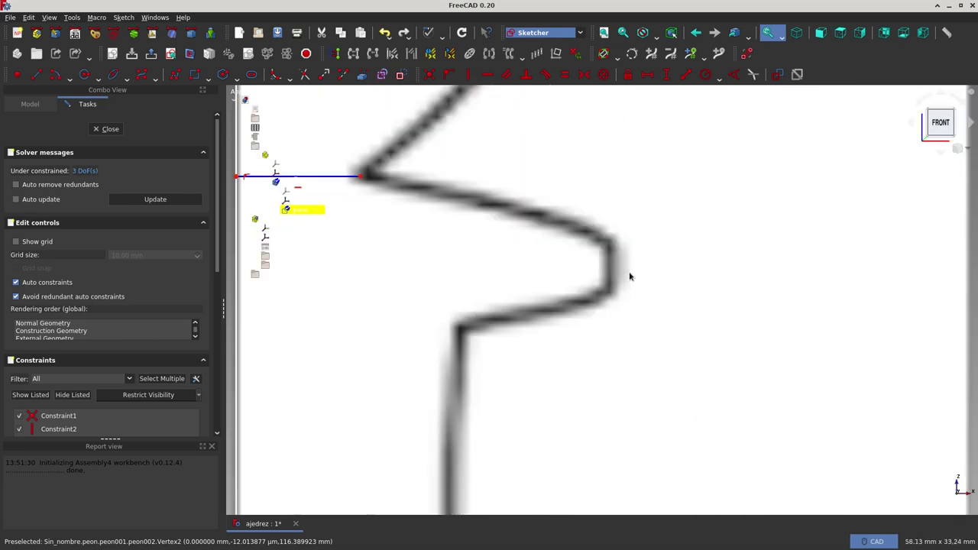
scroll(630, 278, "up", 5)
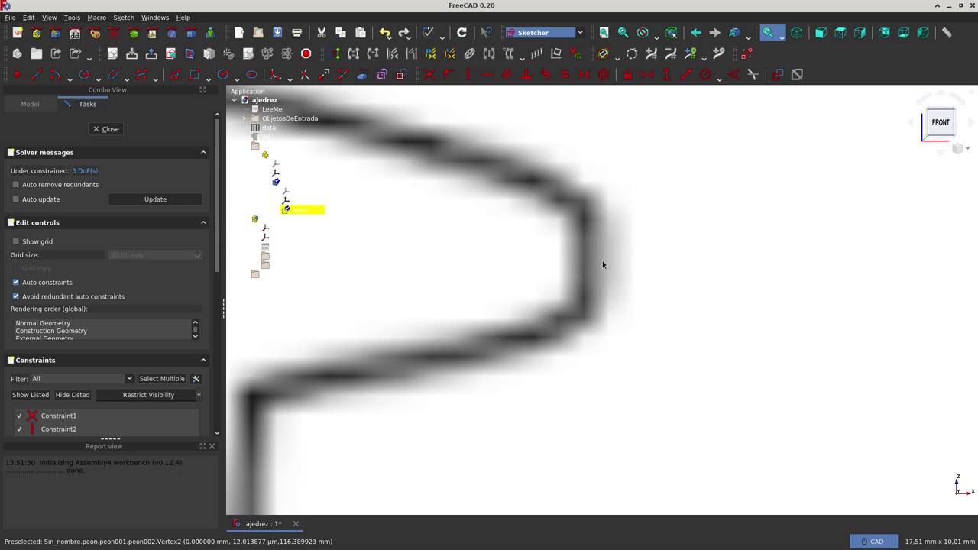
scroll(603, 265, "down", 11)
scroll(572, 269, "down", 6)
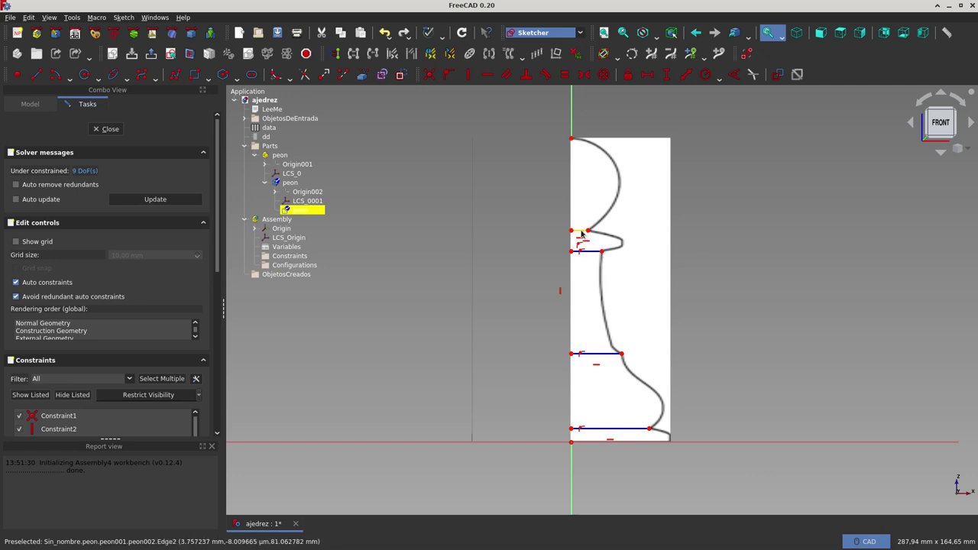
- Apply the Block constraint to the upper, collar, middle and bottom horizontal lines
left_click(582, 233)
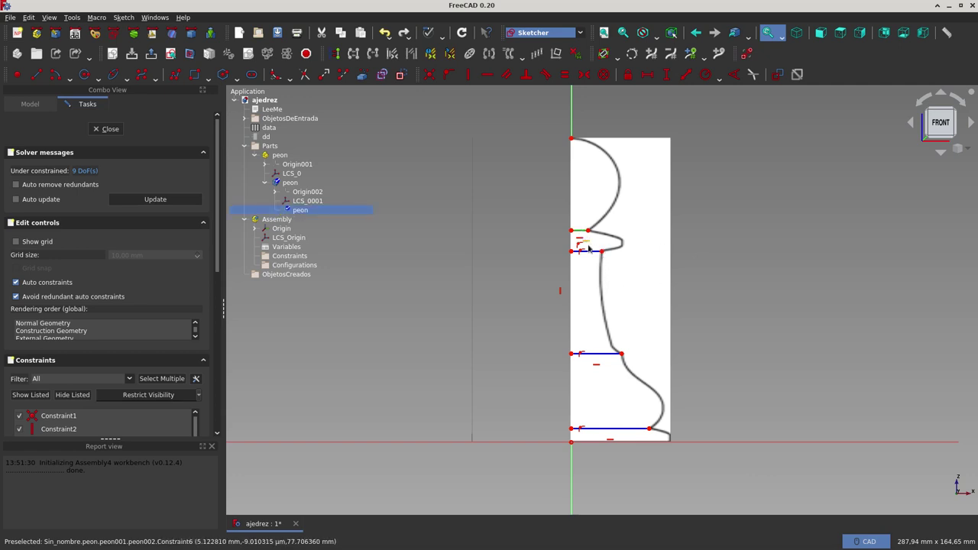
left_click(590, 251)
left_click(605, 356)
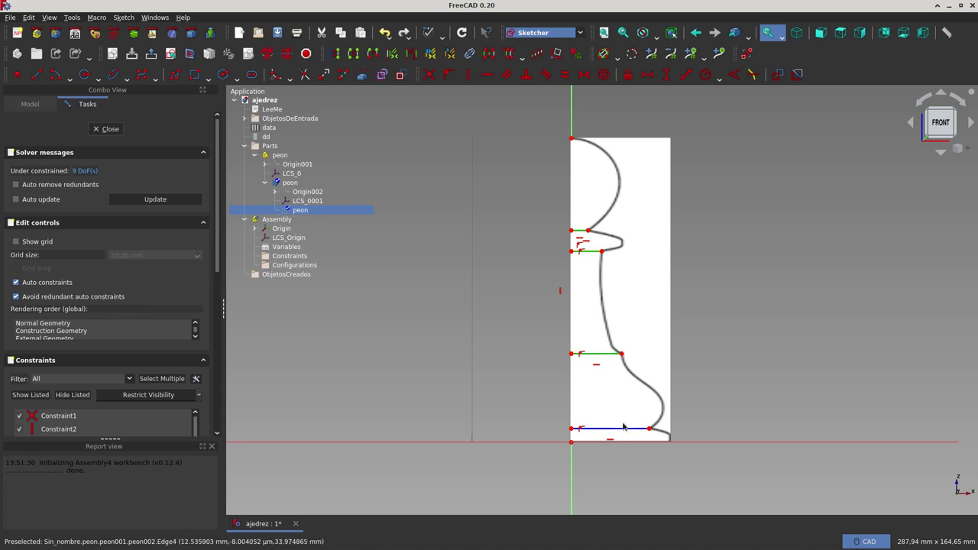
left_click(627, 429)
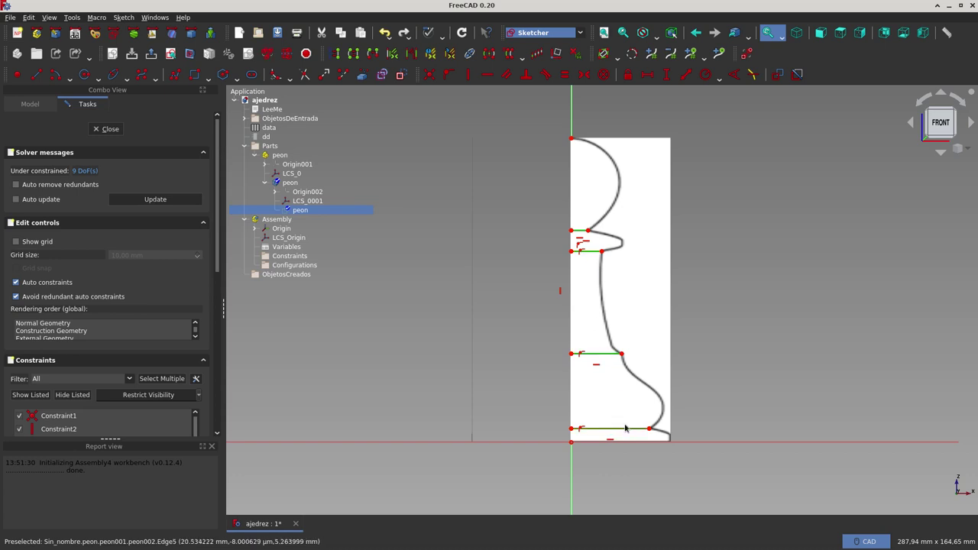
left_click(604, 74)
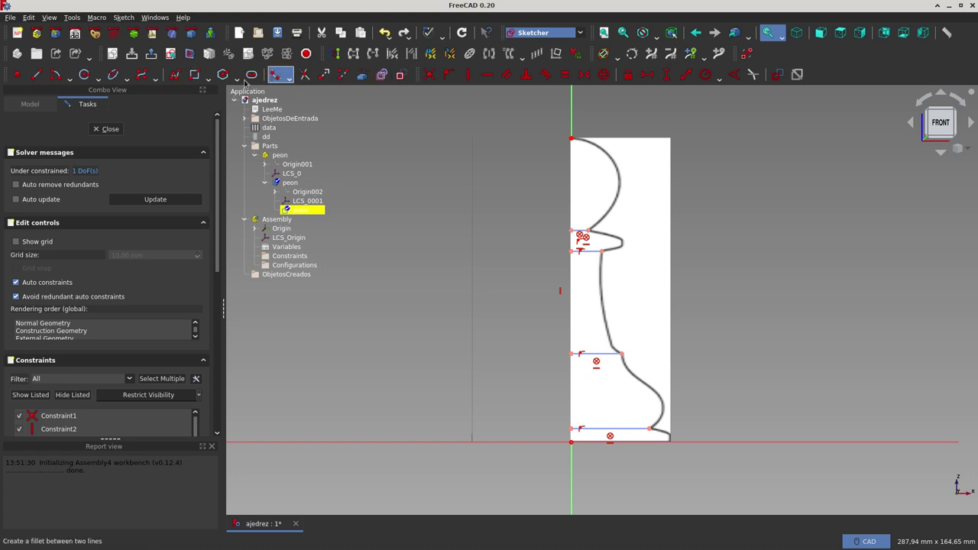
- Trace the pawn's round head with a six-pole B-spline from its top point to the neck corner
left_click(148, 76)
scroll(590, 139, "up", 3)
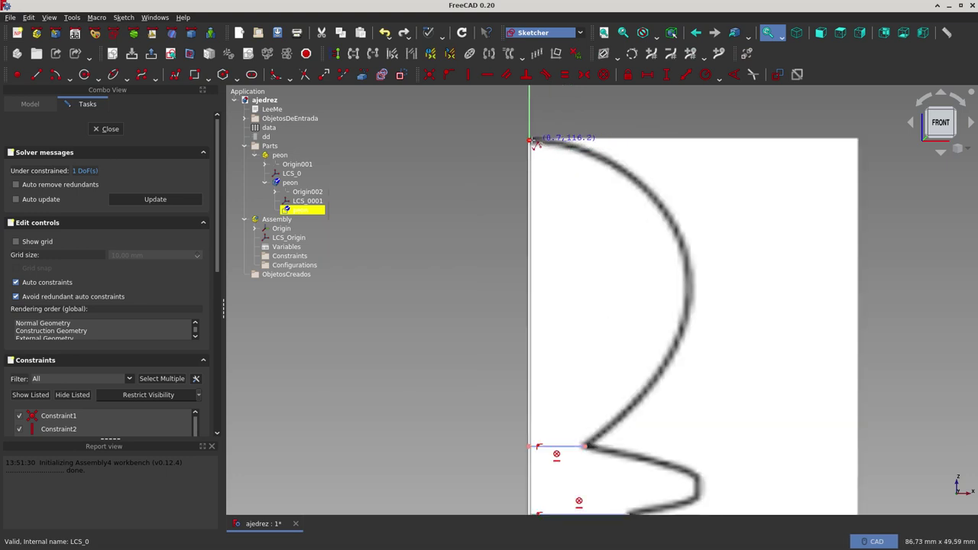
left_click(529, 140)
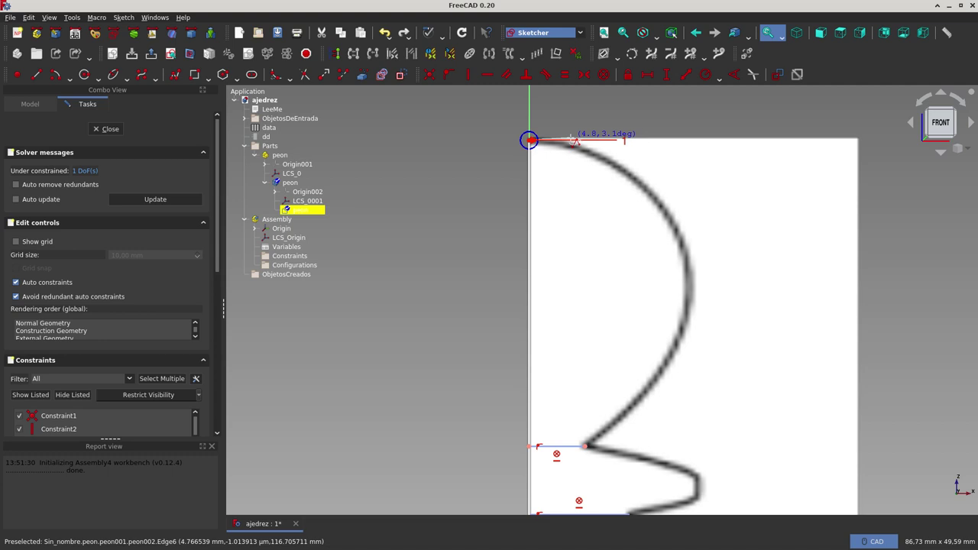
left_click(573, 139)
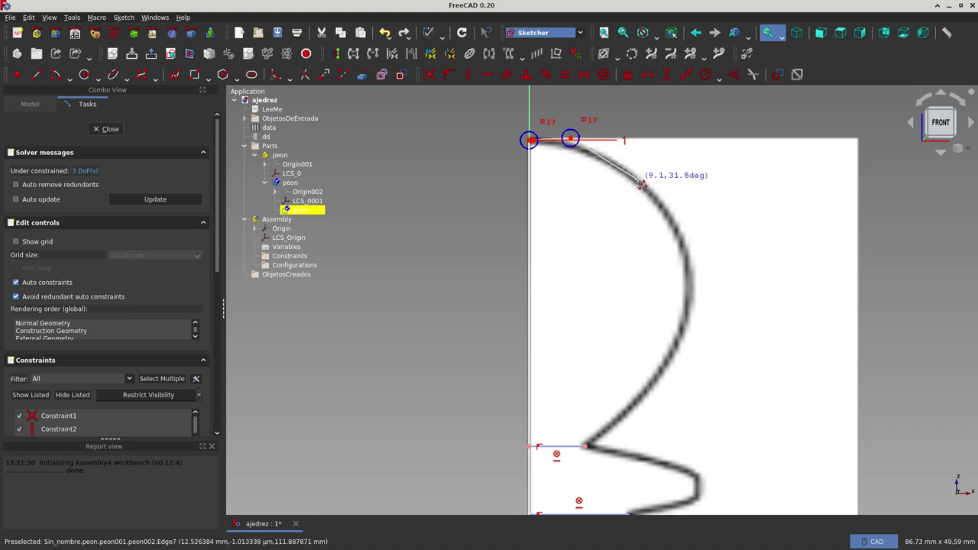
left_click(638, 180)
left_click(678, 238)
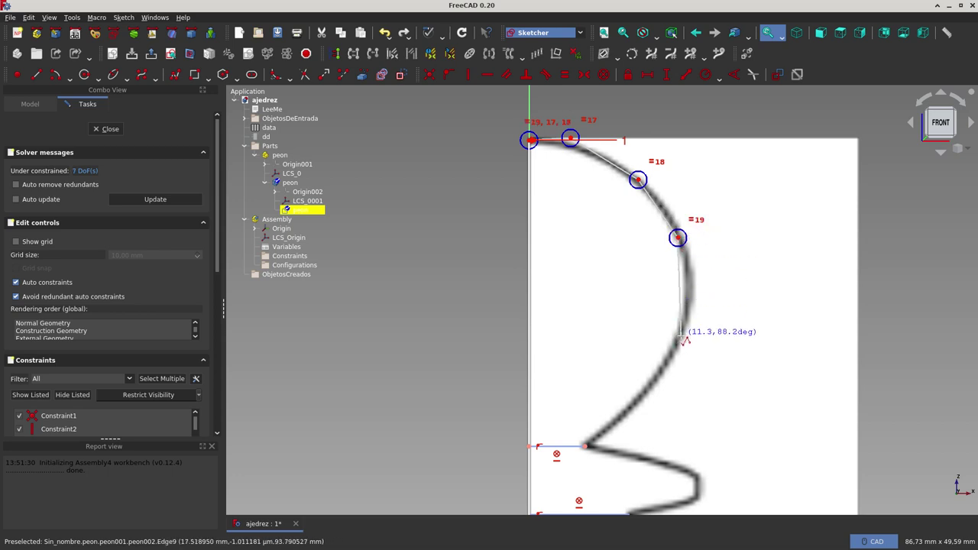
left_click(681, 336)
left_click(629, 411)
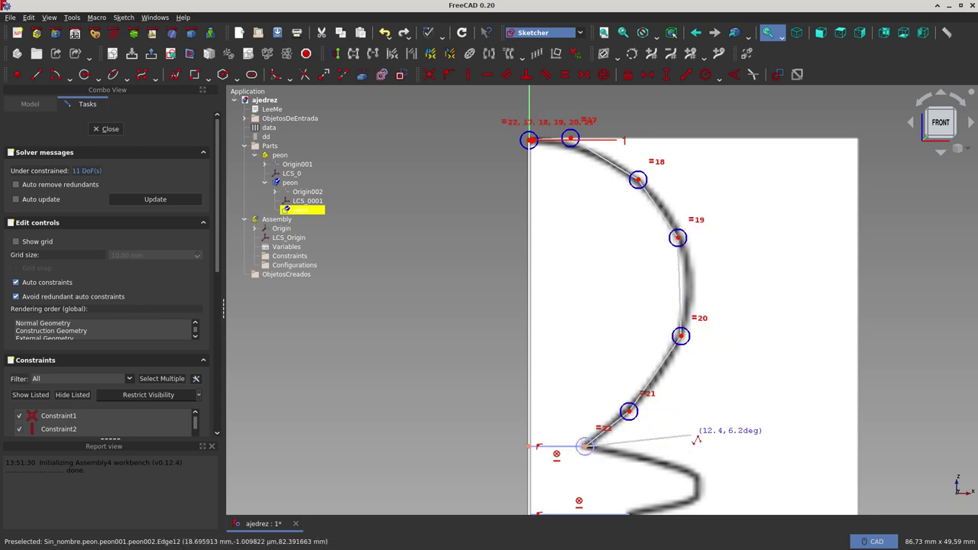
right_click(631, 405)
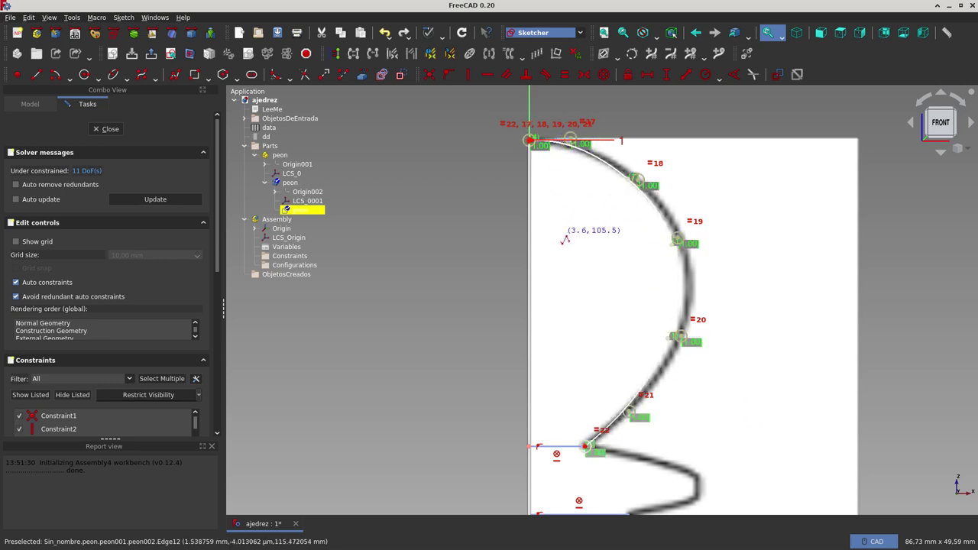
scroll(546, 176, "down", 2)
scroll(547, 178, "up", 3)
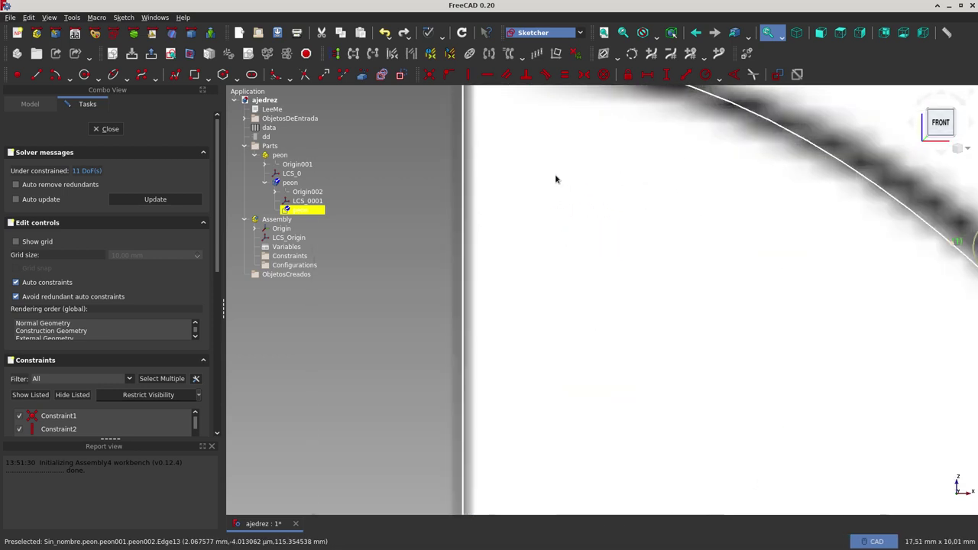
scroll(557, 179, "down", 4)
scroll(548, 243, "up", 3)
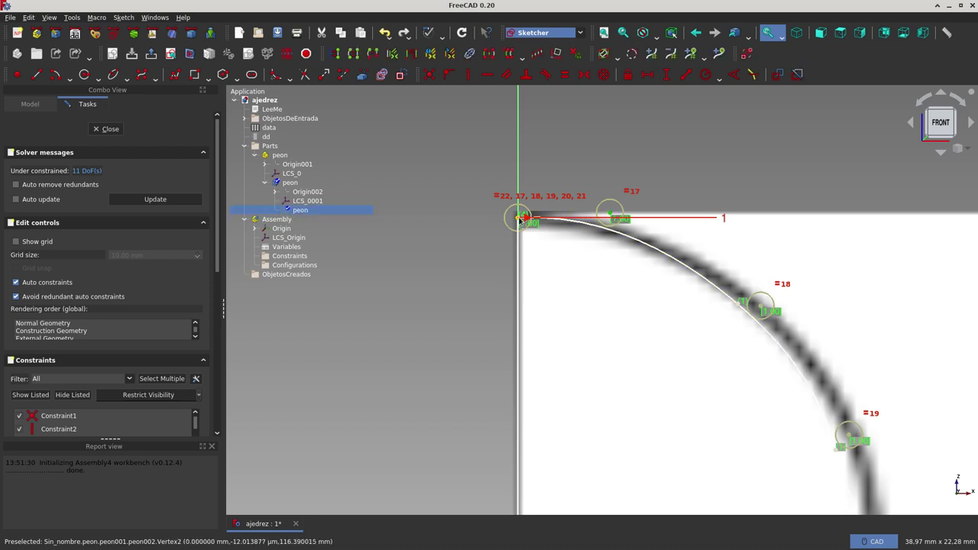
- Keep the head spline's first leg flat at the top and drag two poles to fit the head outline
left_click(485, 79)
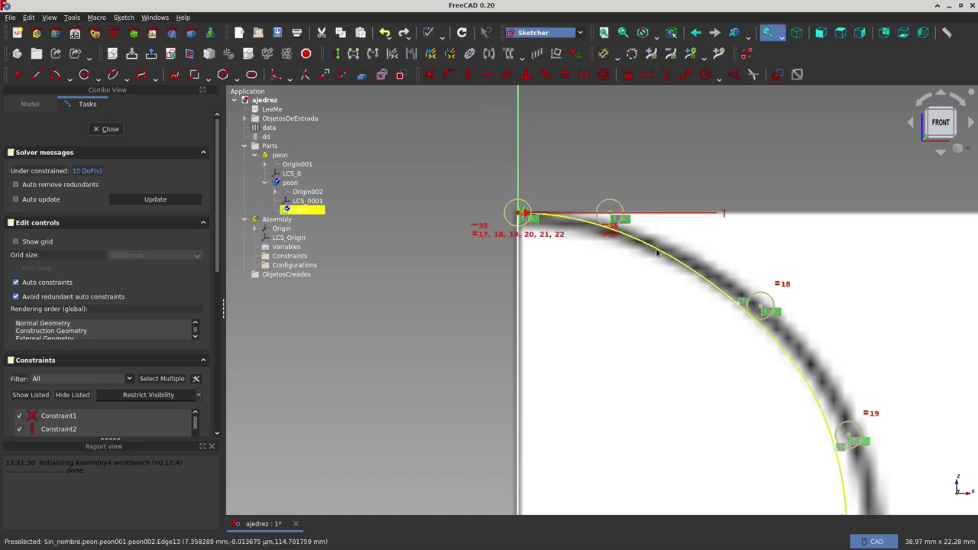
scroll(622, 223, "down", 3)
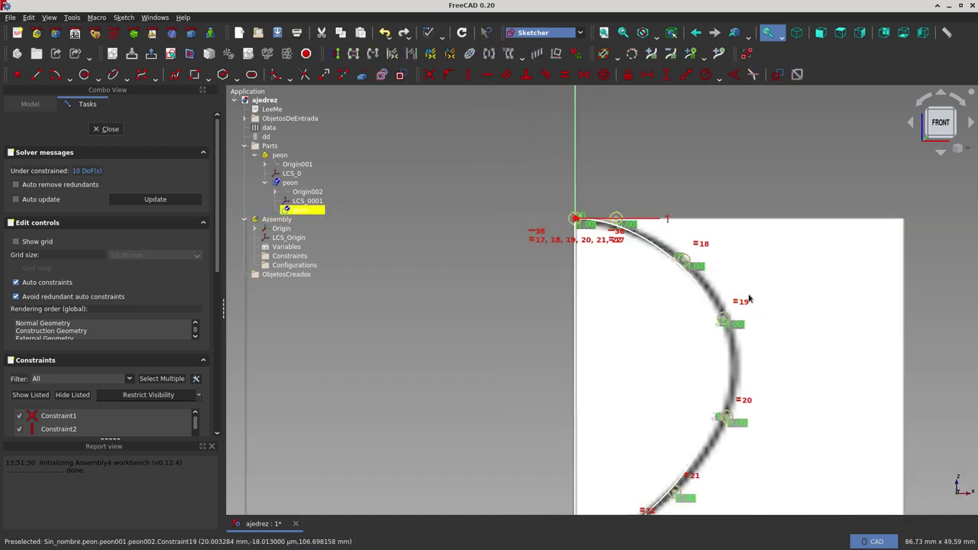
scroll(724, 279, "up", 3)
left_click_drag(613, 224, 642, 232)
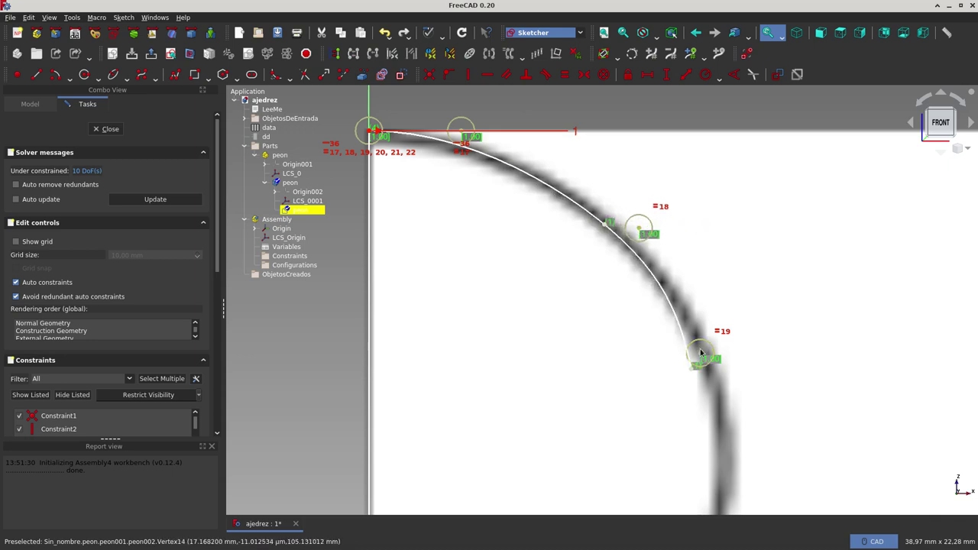
left_click_drag(703, 355, 715, 355)
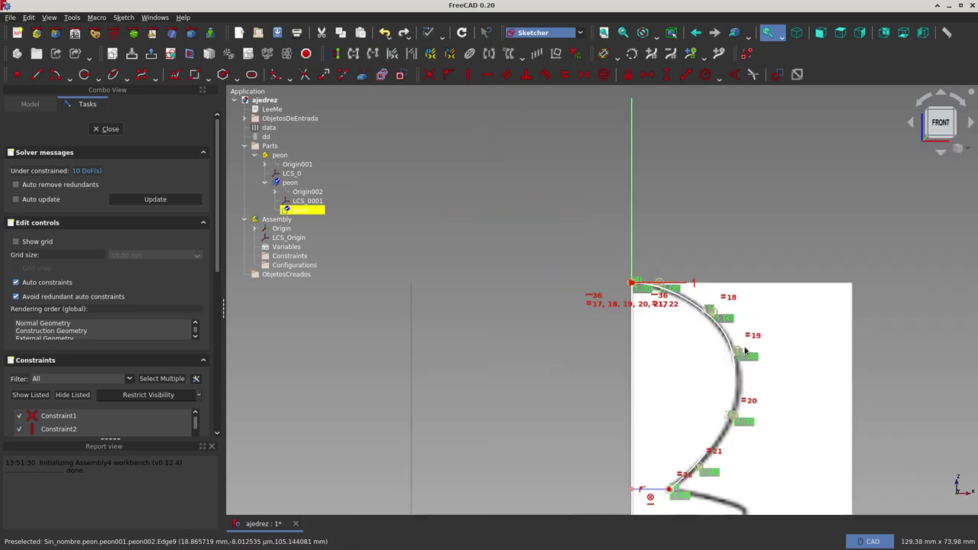
scroll(754, 353, "down", 5)
scroll(752, 391, "down", 1)
scroll(751, 458, "up", 4)
scroll(747, 453, "up", 1)
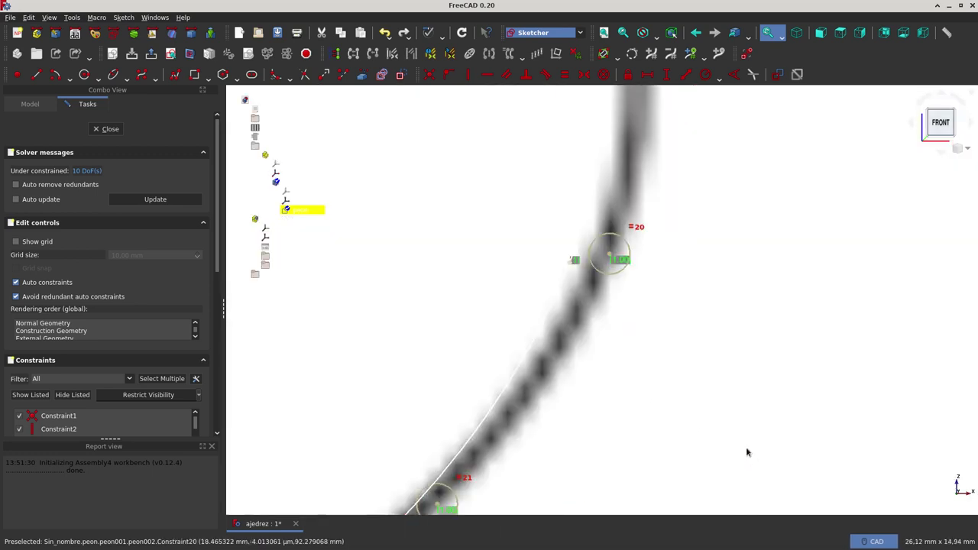
scroll(742, 449, "down", 1)
scroll(712, 351, "down", 4)
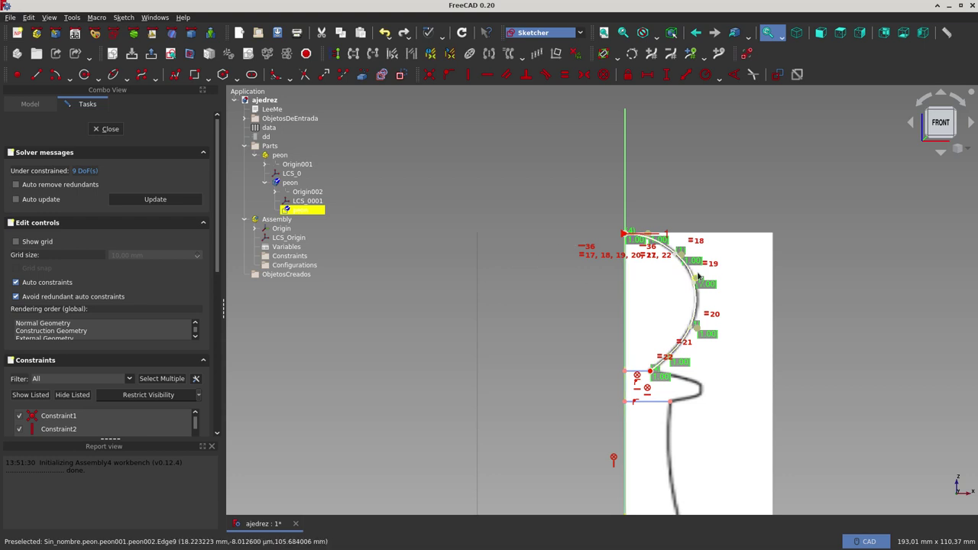
- Apply Block constraints to the head spline and then the collar spline
left_click(662, 243)
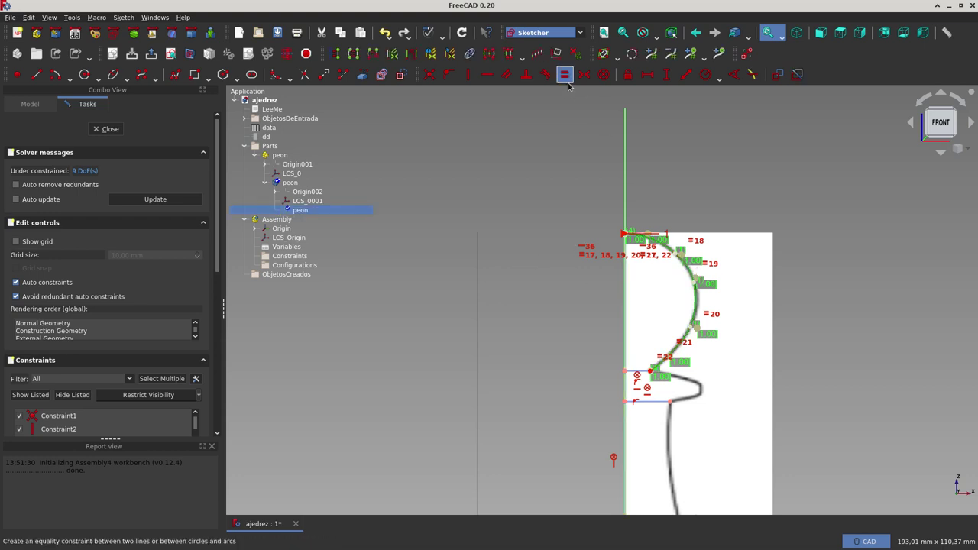
left_click(604, 74)
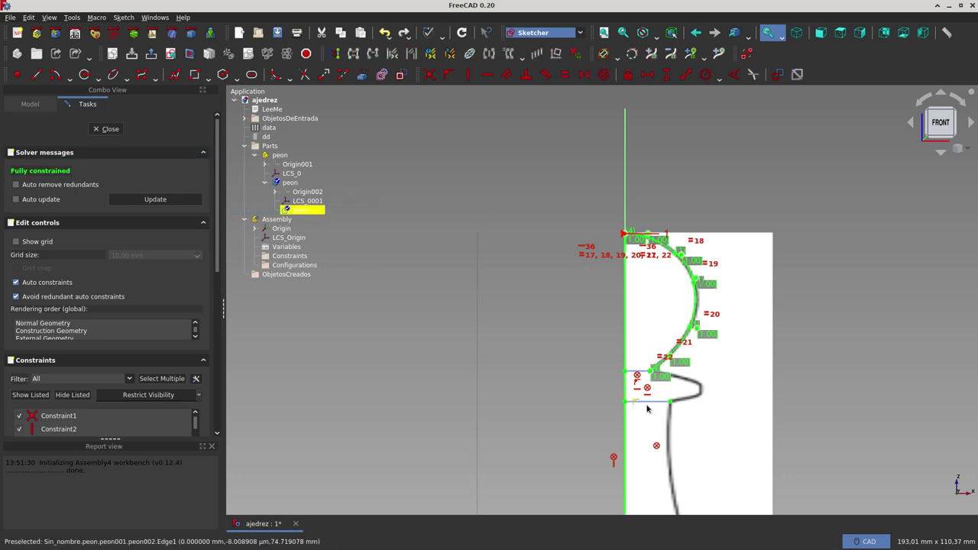
scroll(707, 397, "down", 1)
scroll(713, 400, "up", 3)
scroll(712, 401, "up", 4)
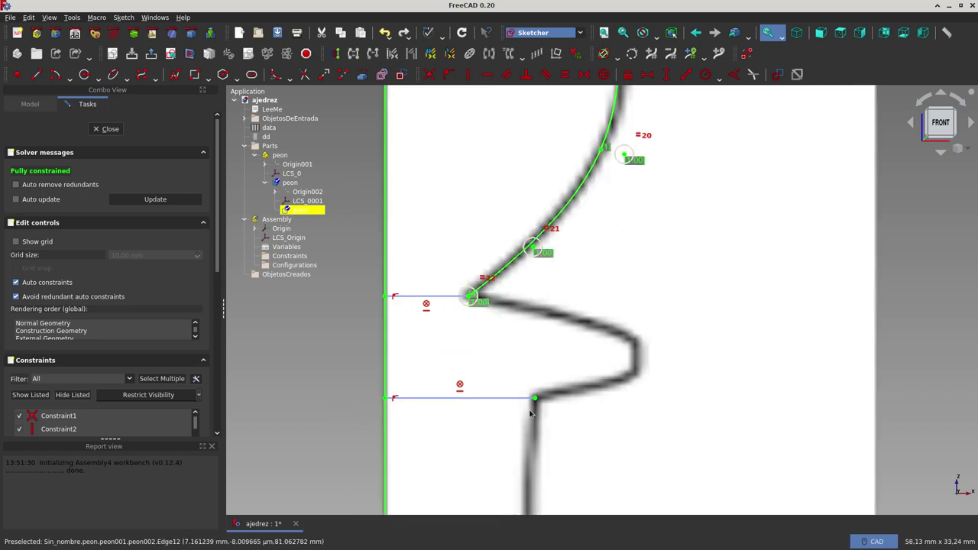
scroll(735, 408, "down", 4)
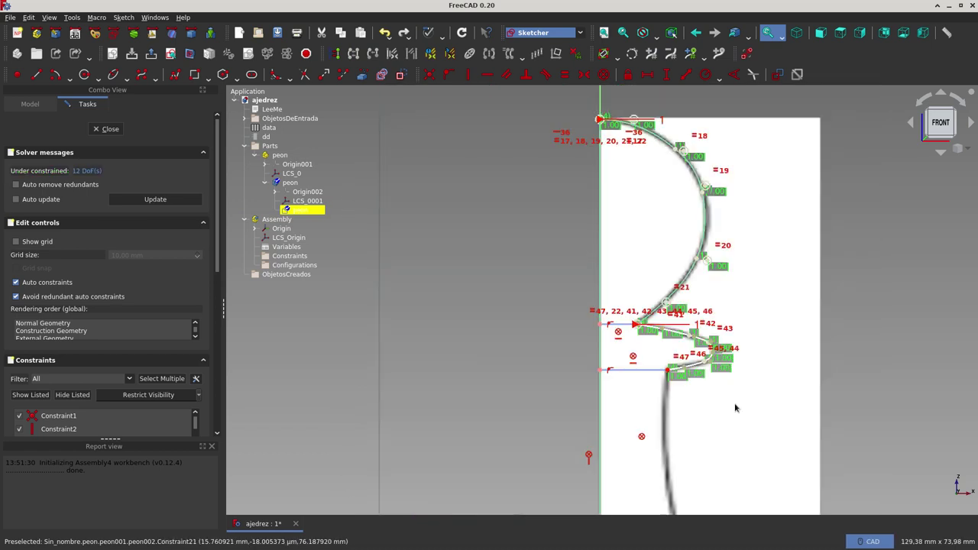
left_click(673, 331)
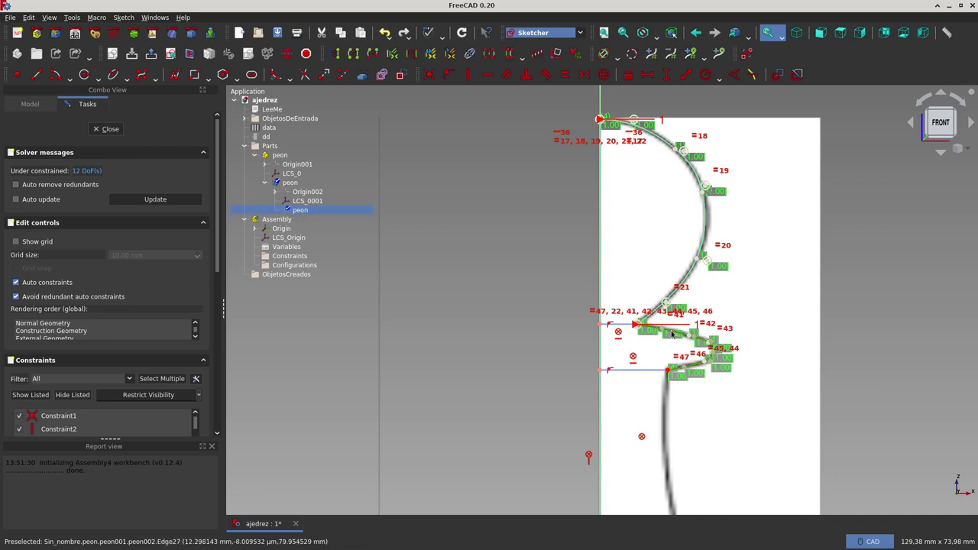
left_click(604, 74)
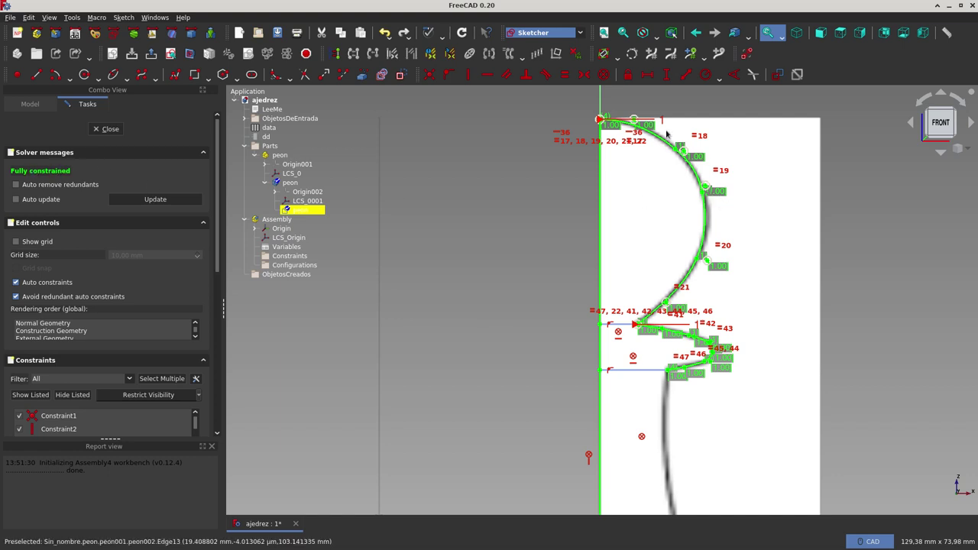
- Zoom the sketch view in and out to inspect the pawn's waist and base outline
scroll(706, 279, "down", 4)
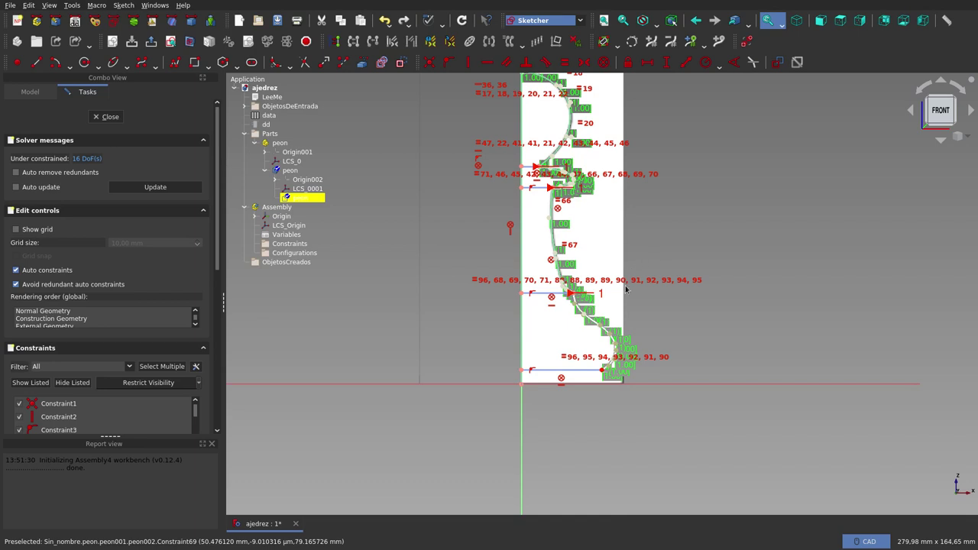
scroll(626, 289, "down", 3)
scroll(642, 306, "up", 2)
scroll(641, 312, "up", 4)
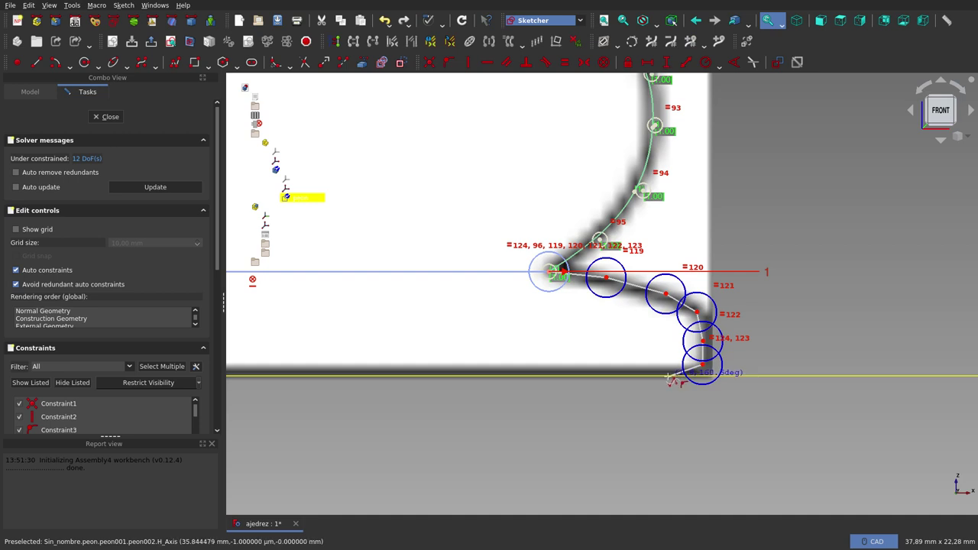
- Add the last two poles along the base flare and end the spline at the pawn's bottom edge
left_click(669, 376)
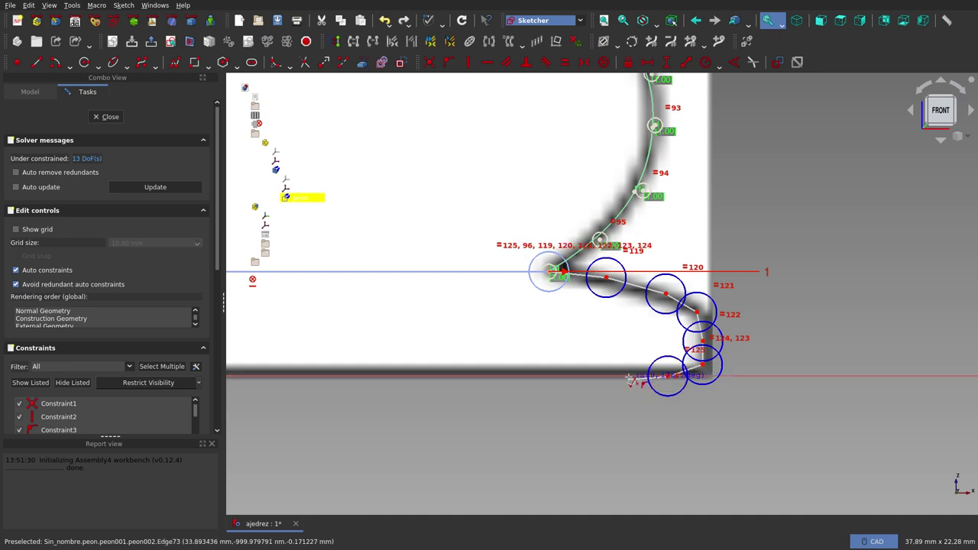
left_click(628, 377)
right_click(628, 378)
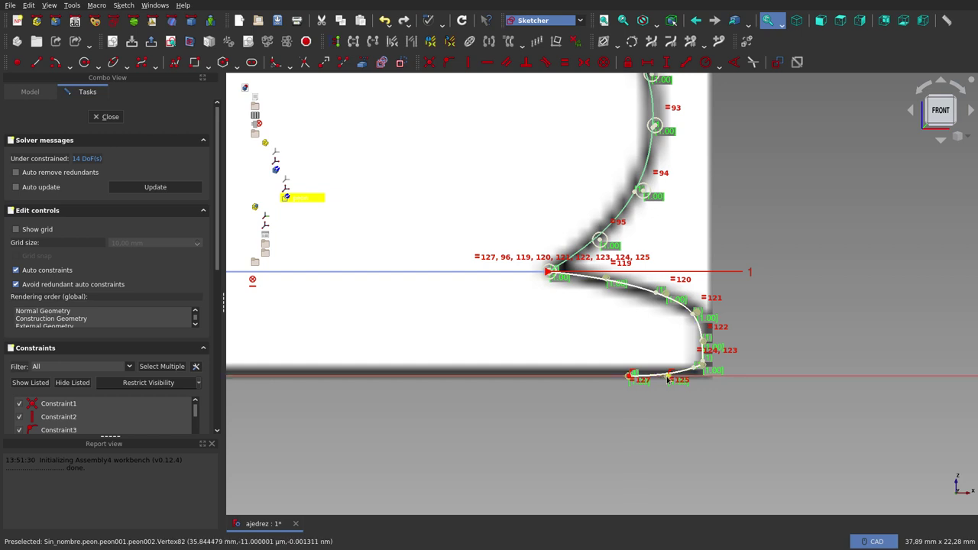
- Drag the base spline's bottom endpoints and a pole outward so it matches the base outline
left_click_drag(668, 378, 682, 378)
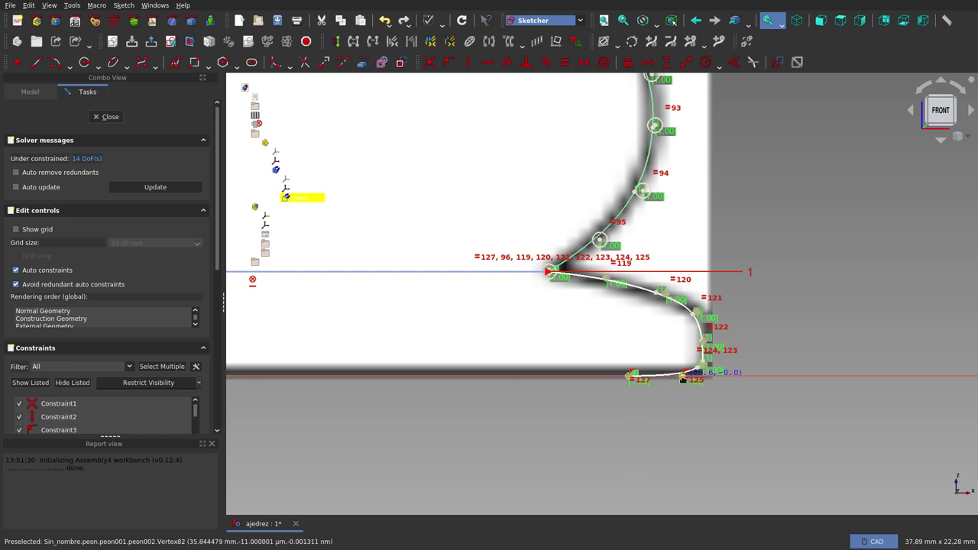
scroll(700, 321, "up", 5)
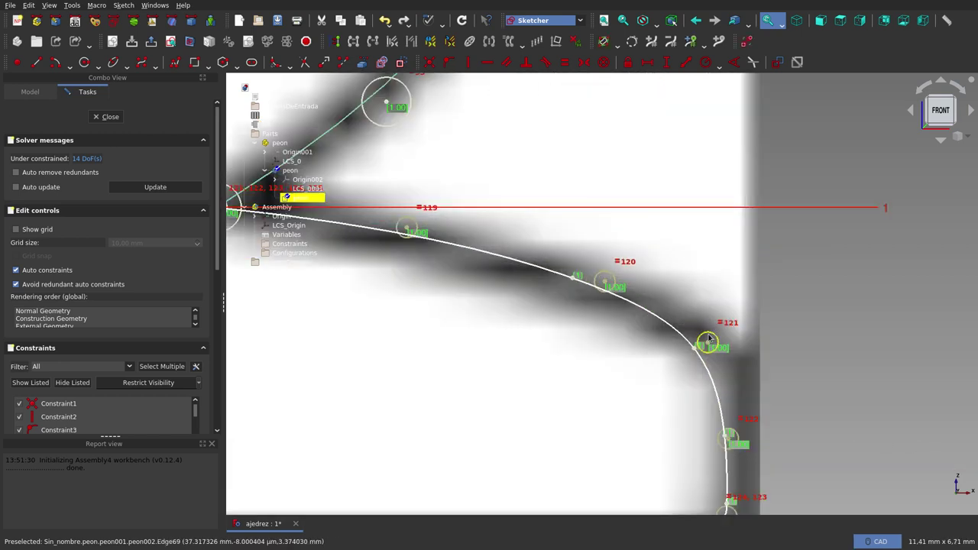
left_click_drag(711, 346, 724, 345)
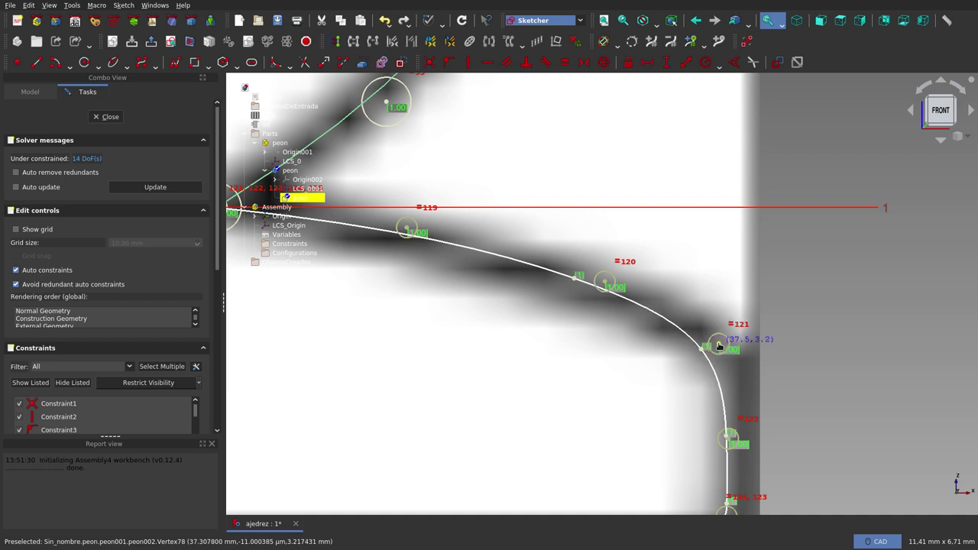
scroll(750, 312, "down", 5)
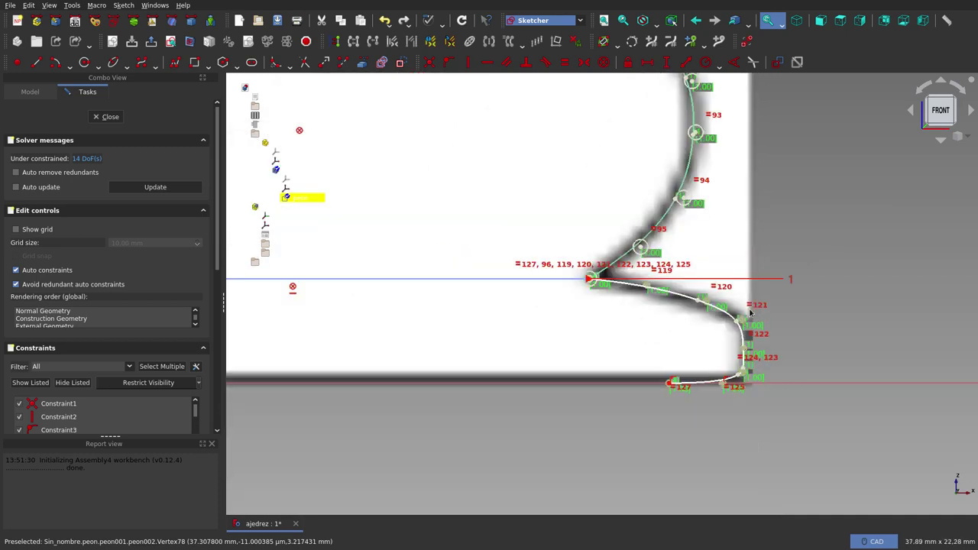
scroll(688, 291, "down", 3)
scroll(674, 276, "down", 4)
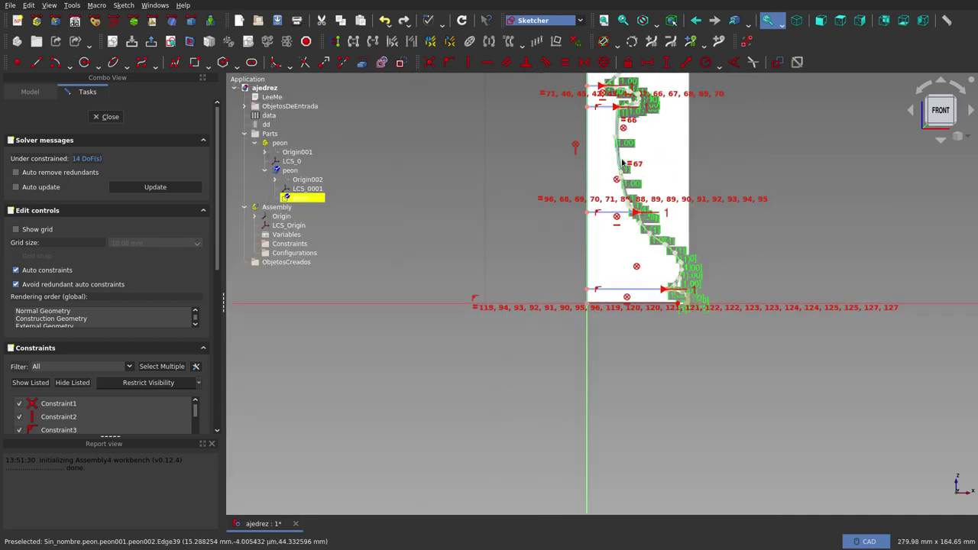
scroll(687, 298, "up", 3)
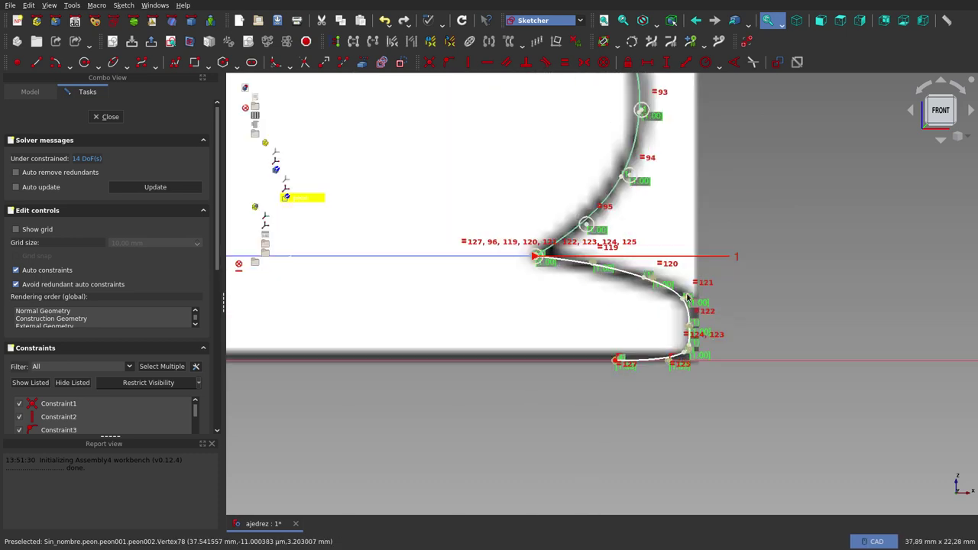
scroll(734, 343, "up", 3)
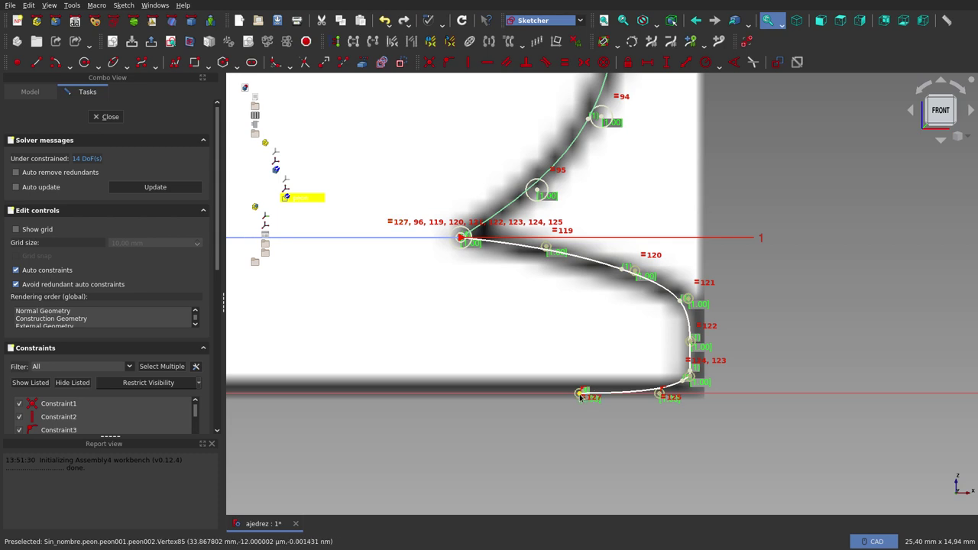
left_click_drag(580, 396, 620, 395)
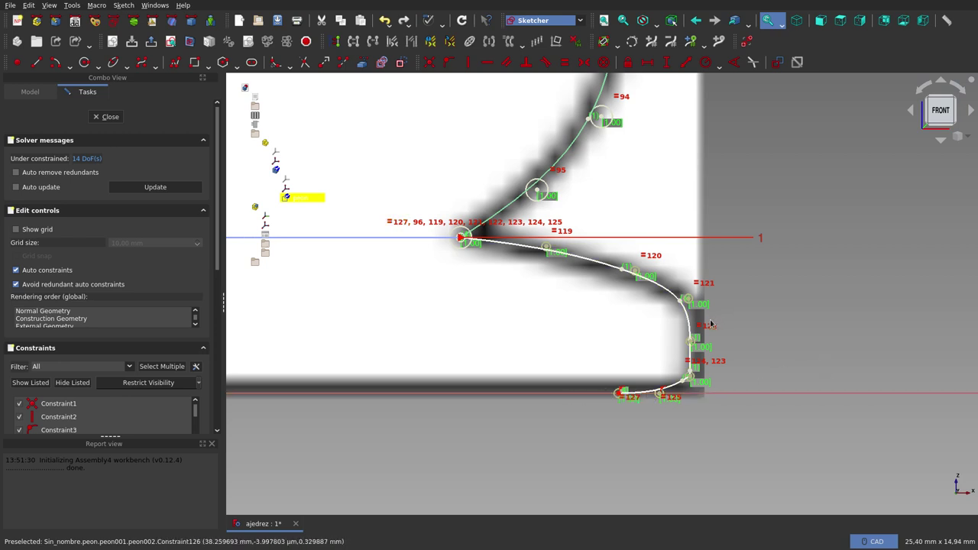
- Lock the base spline with a Block constraint
left_click(548, 249)
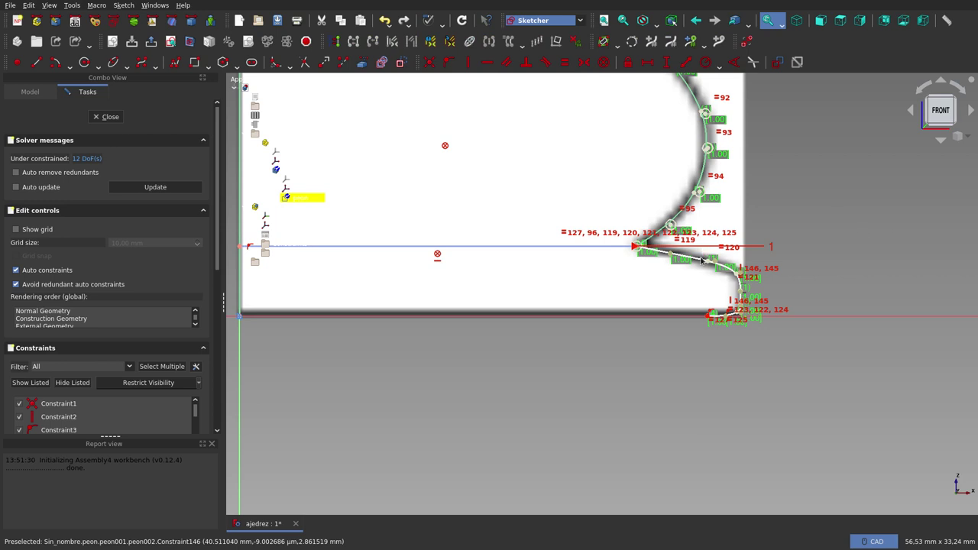
left_click(603, 62)
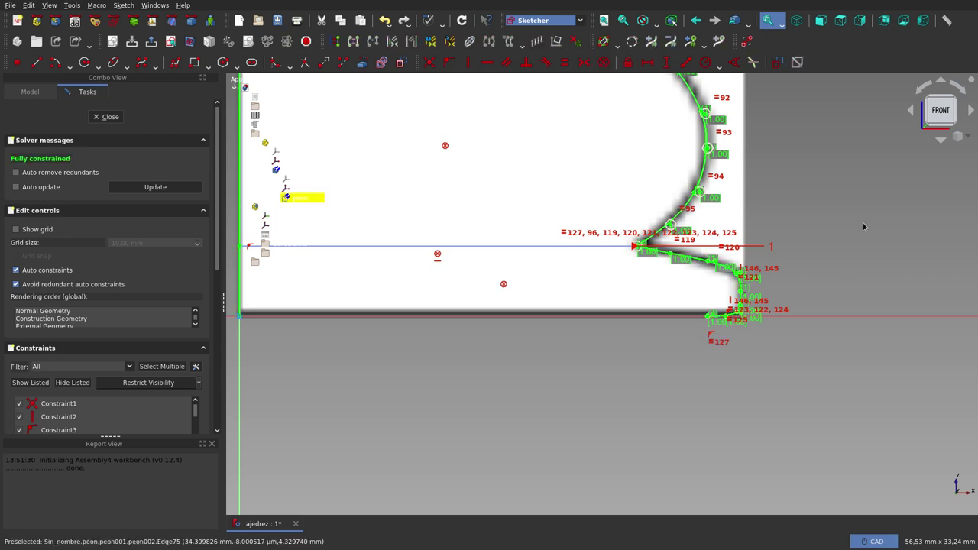
scroll(862, 221, "down", 3)
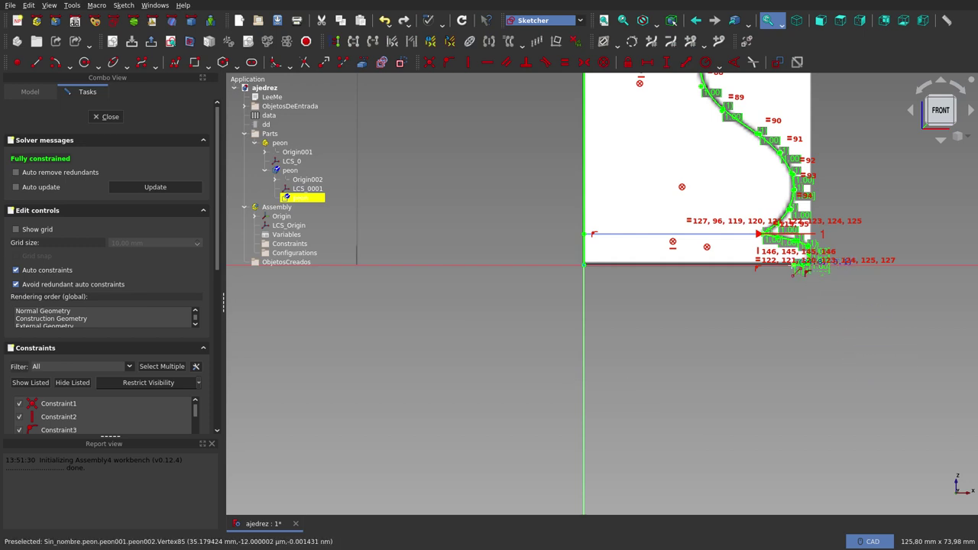
- Draw a bottom line from the base's lowest vertex to the vertical axis, coincident at the axis corner
left_click(794, 268)
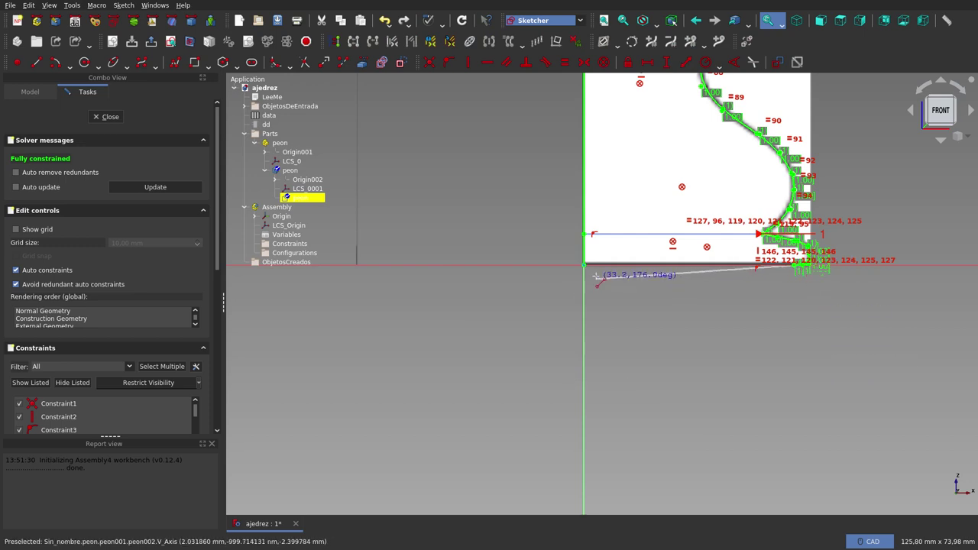
left_click(596, 277)
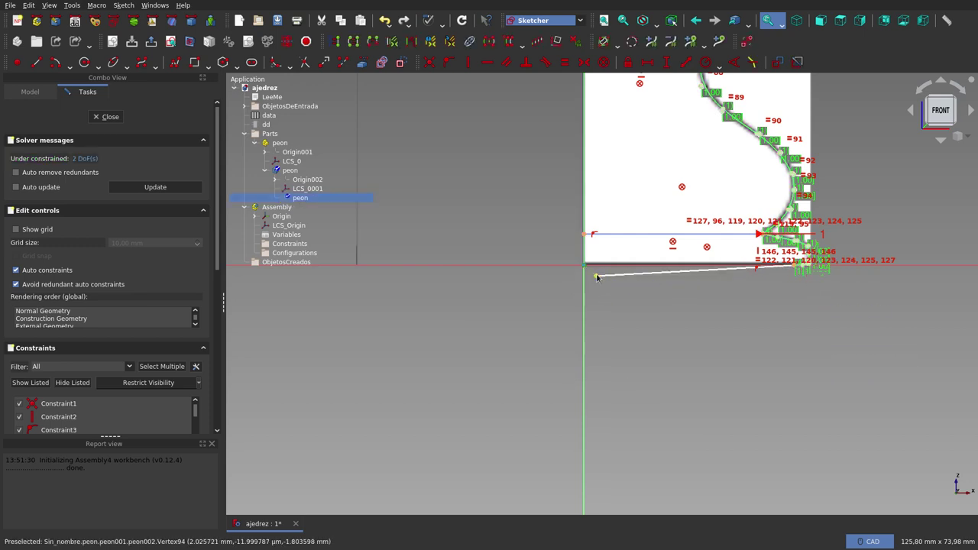
left_click(429, 62)
scroll(702, 329, "down", 2)
scroll(699, 326, "down", 2)
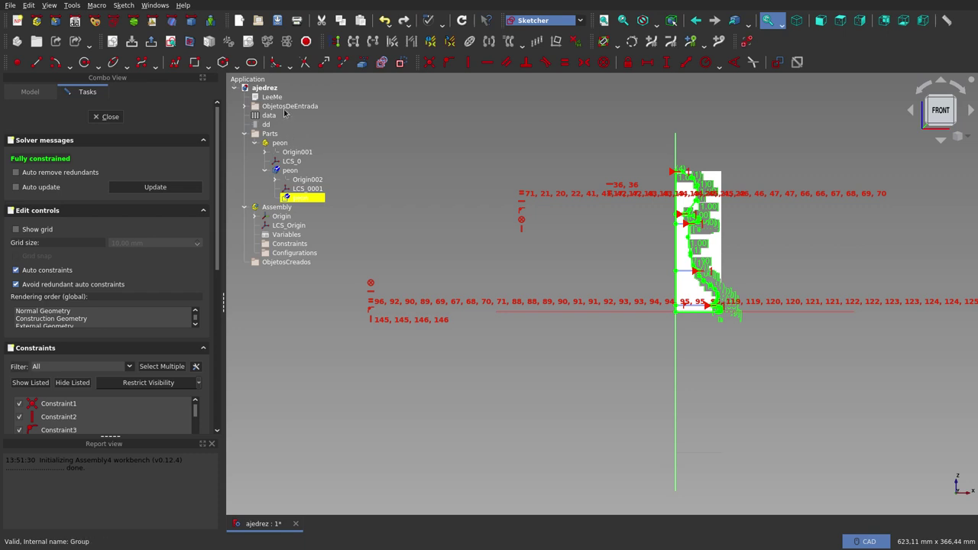
left_click(244, 107)
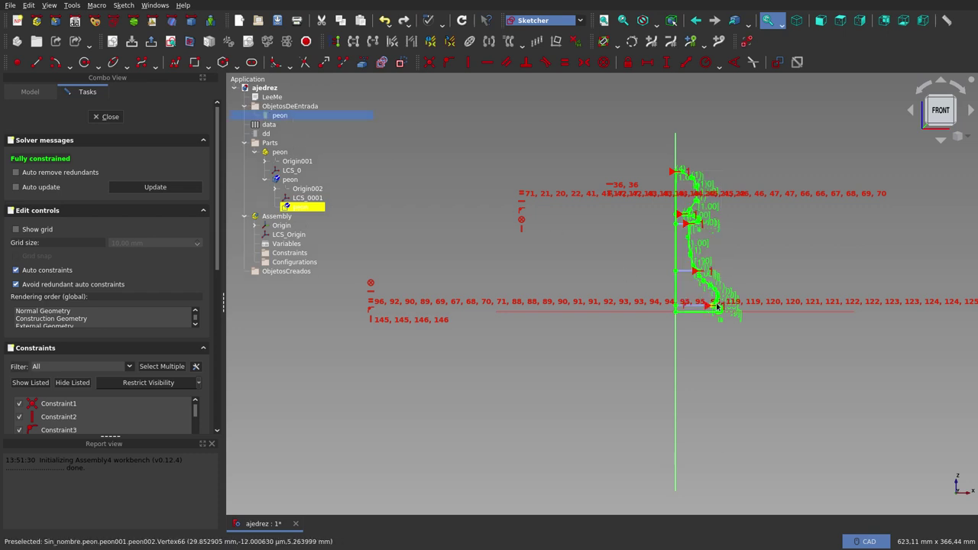
scroll(737, 256, "up", 5)
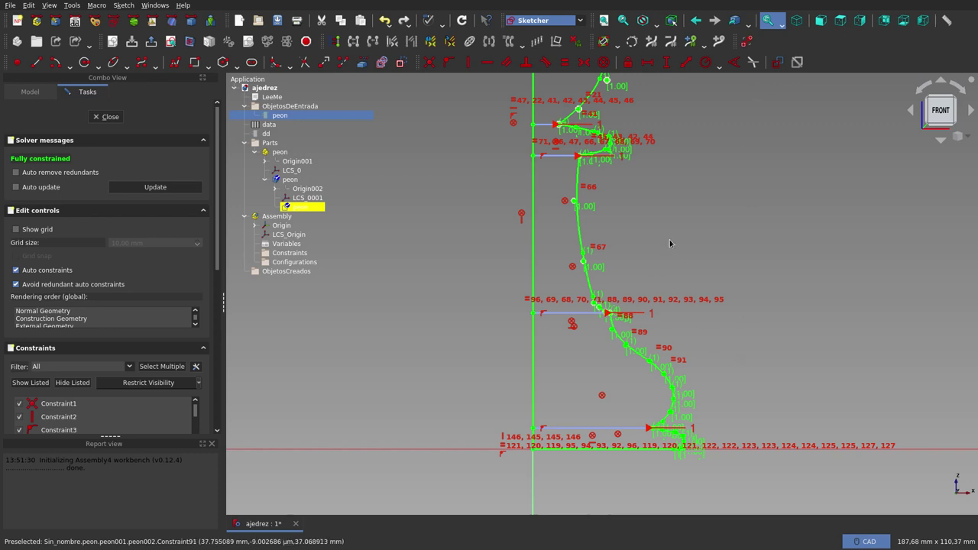
scroll(669, 241, "down", 3)
scroll(666, 242, "down", 2)
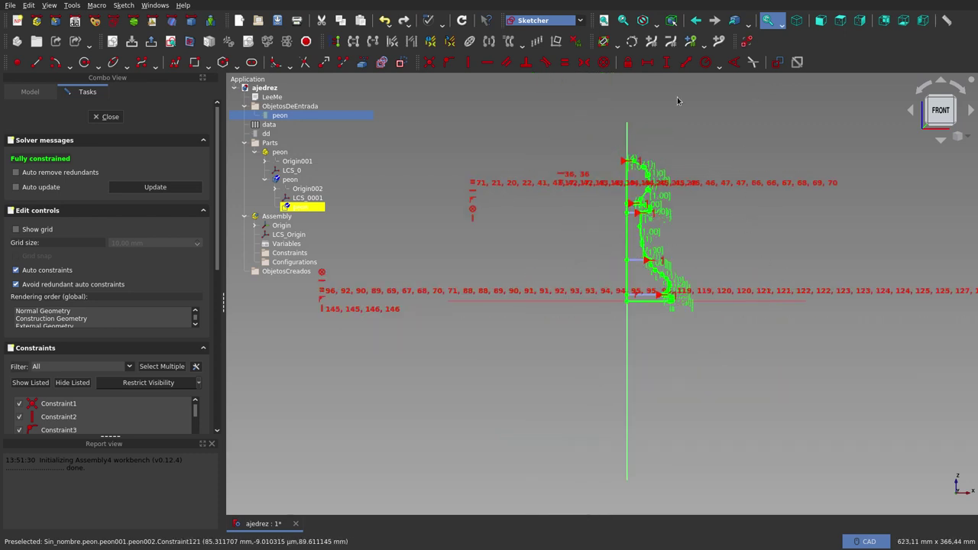
left_click(747, 42)
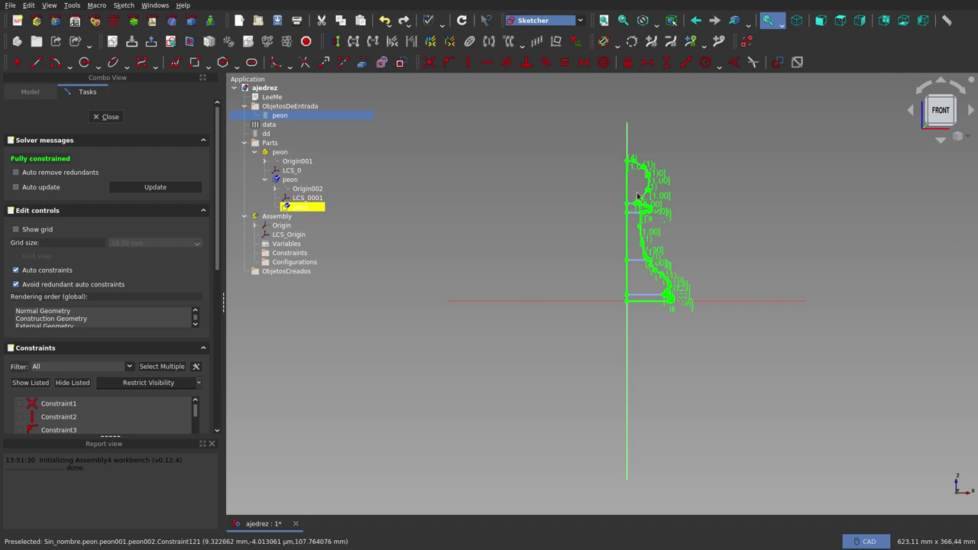
scroll(638, 201, "up", 5)
scroll(637, 201, "down", 1)
scroll(638, 202, "down", 2)
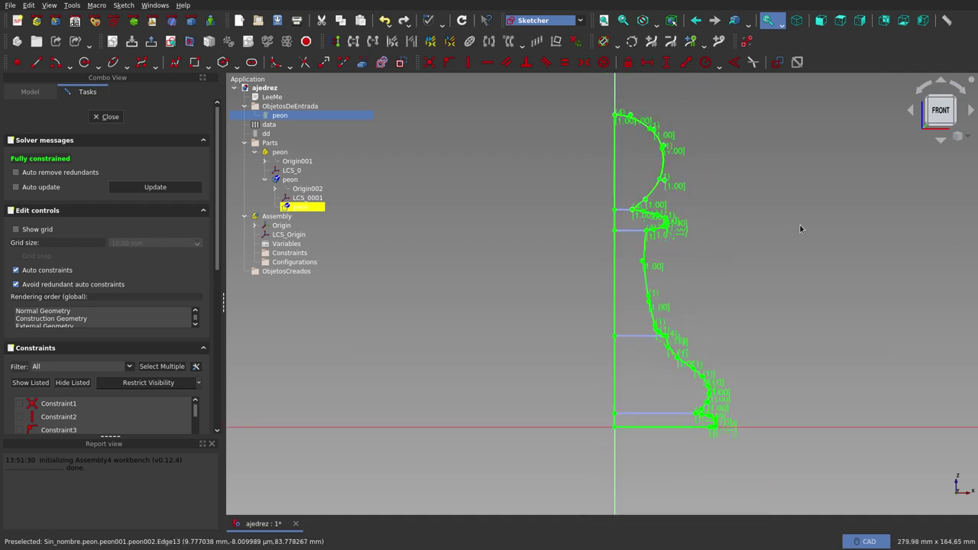
scroll(804, 250, "down", 2)
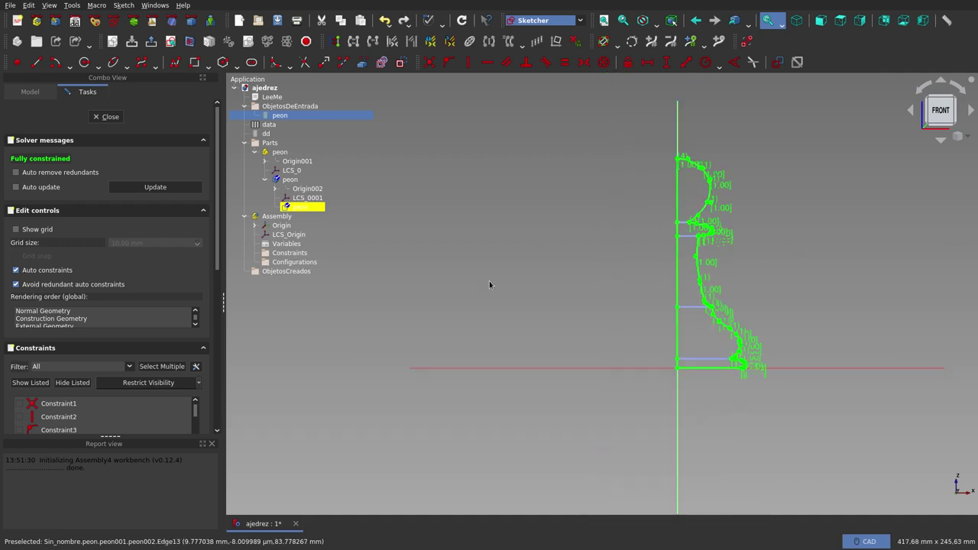
- Close the peon sketch, switch to Part Design, activate the peon body and select the sketch
left_click(109, 117)
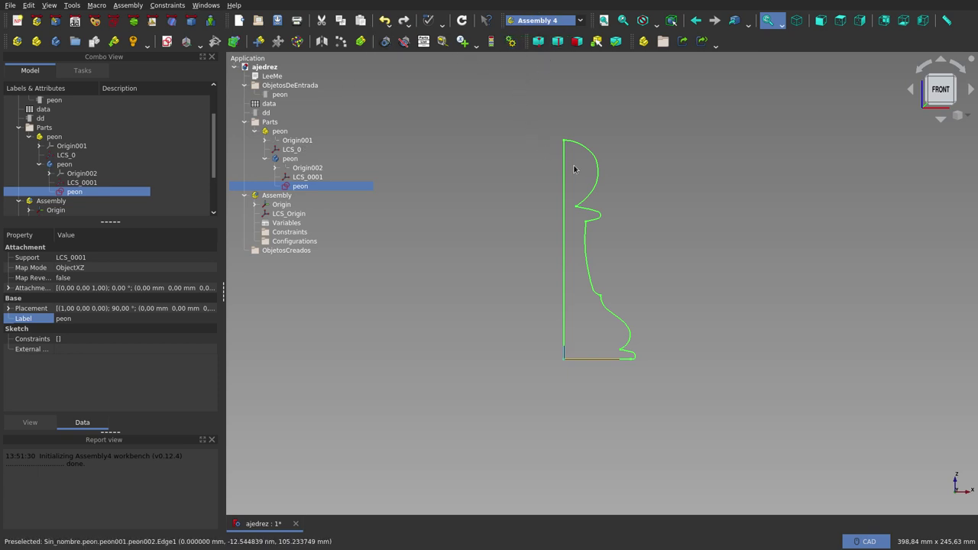
left_click(580, 23)
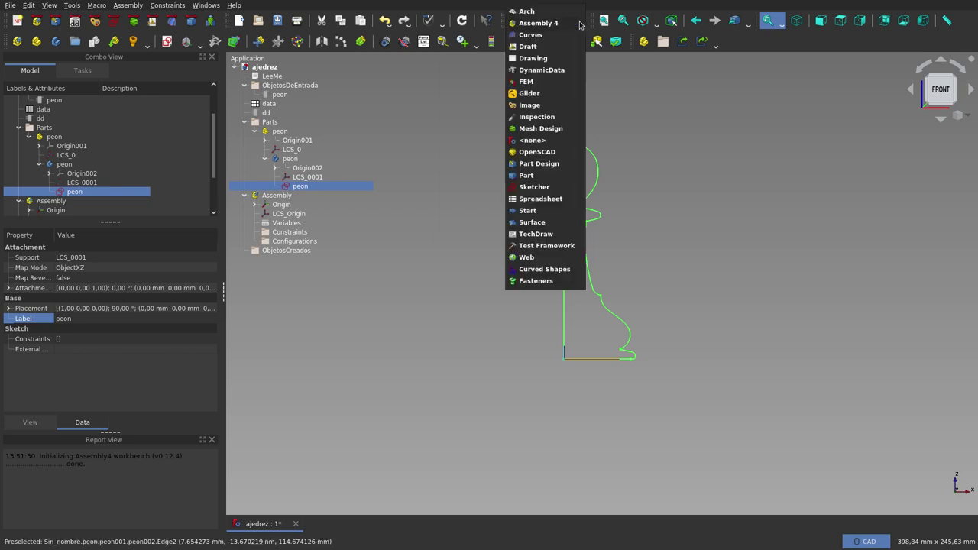
left_click(688, 119)
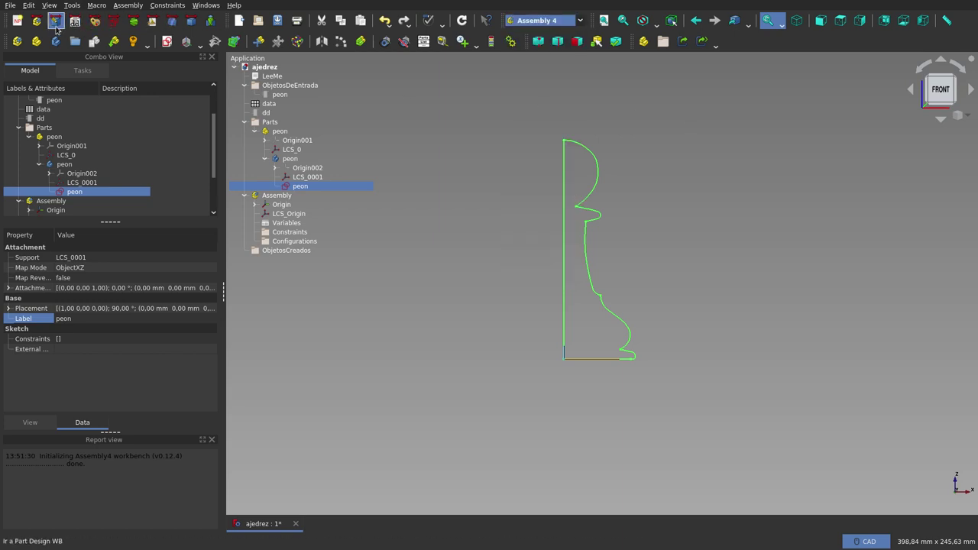
left_click(55, 20)
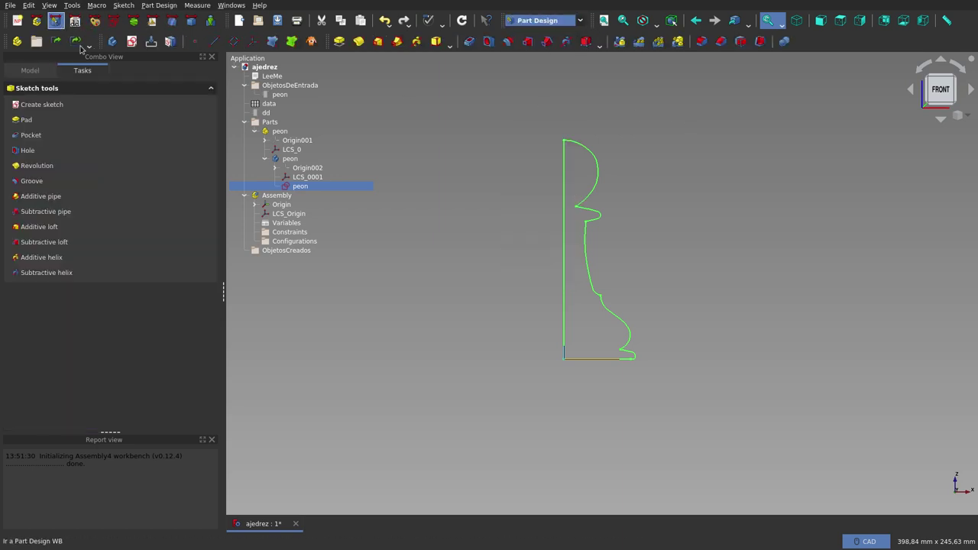
double_click(290, 159)
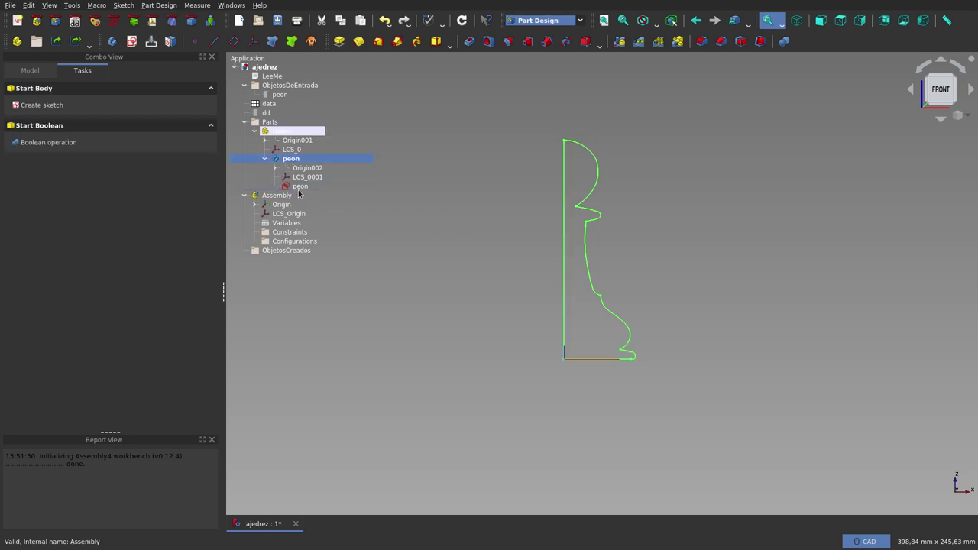
left_click(298, 188)
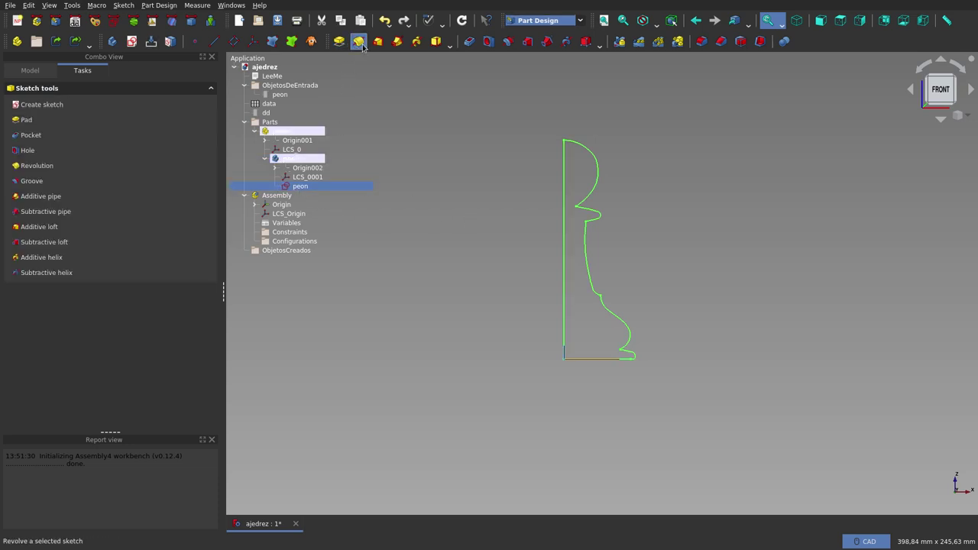
- Revolve the profile 360° around the vertical sketch axis and tilt the view to check it
left_click(359, 42)
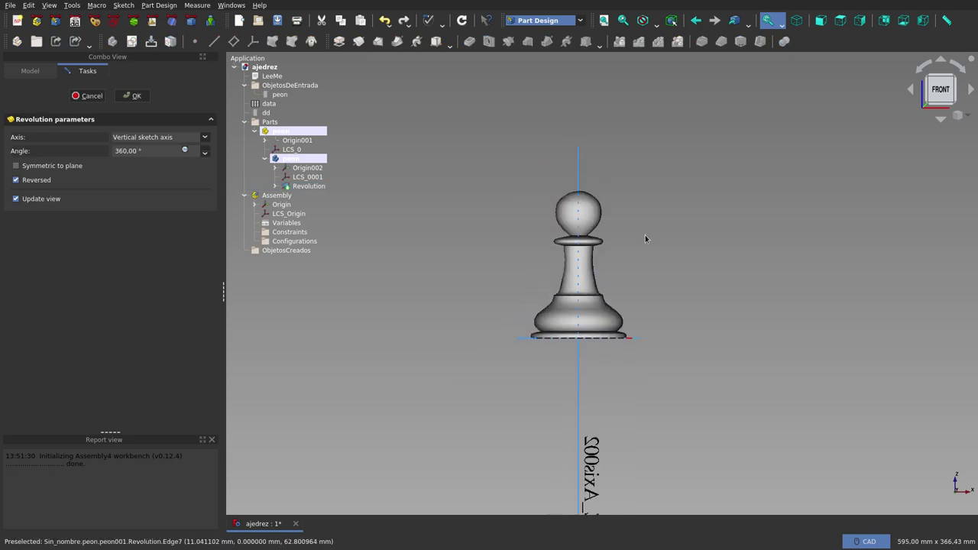
right_click(639, 253)
left_click(357, 179)
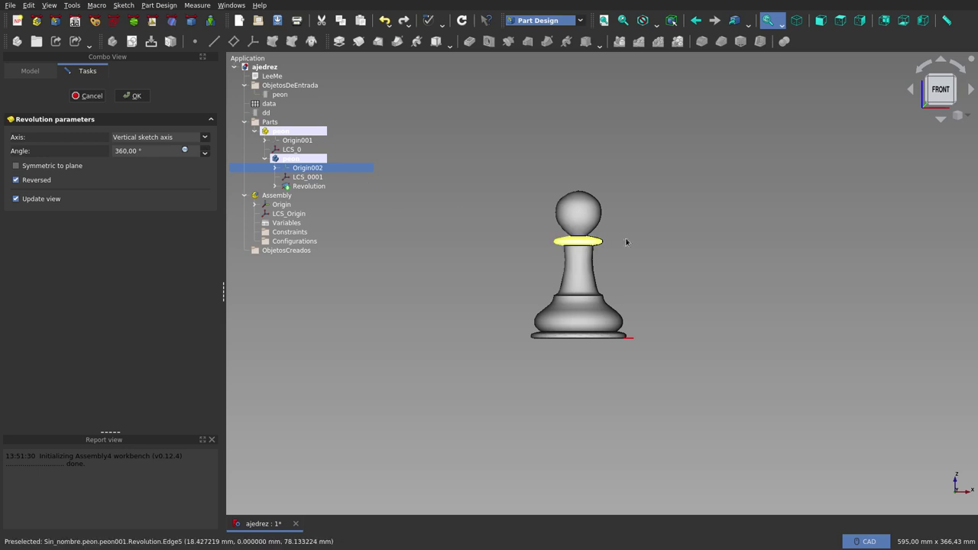
mouse_move(646, 250)
middle_mouse_down()
mouse_move(483, 287)
mouse_move(645, 222)
mouse_move(359, 178)
middle_mouse_up()
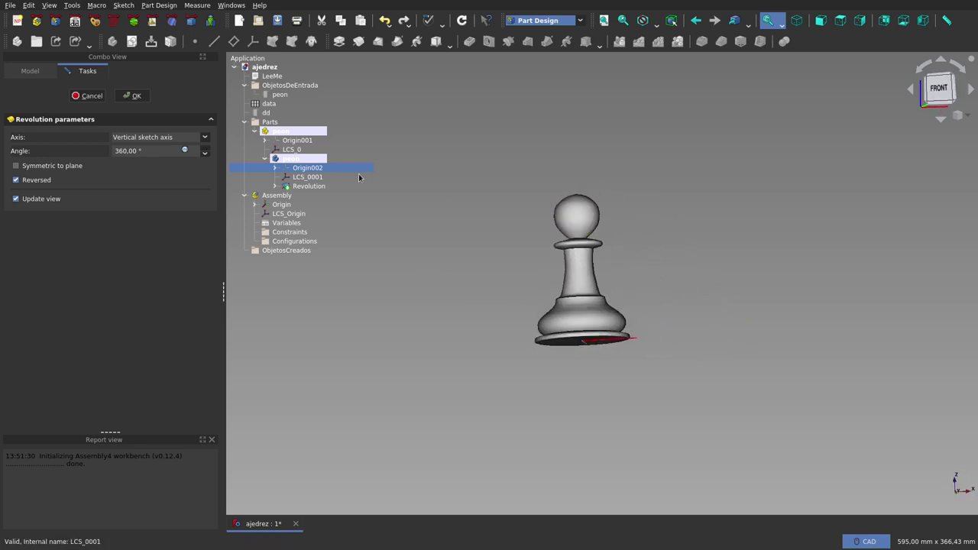
- Select the Assembly, its Origin, LCS_Origin and LCS_0 in the model tree
left_click(285, 195)
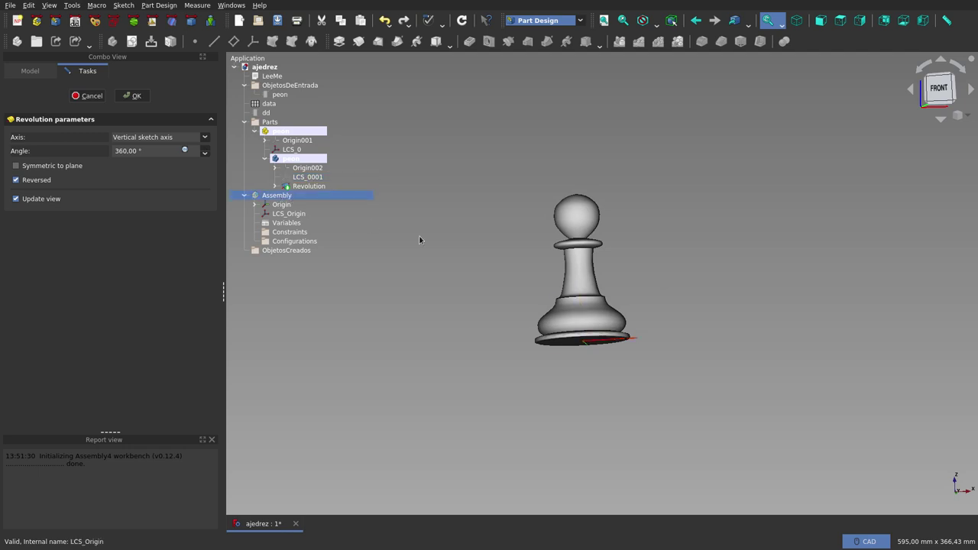
left_click(279, 204)
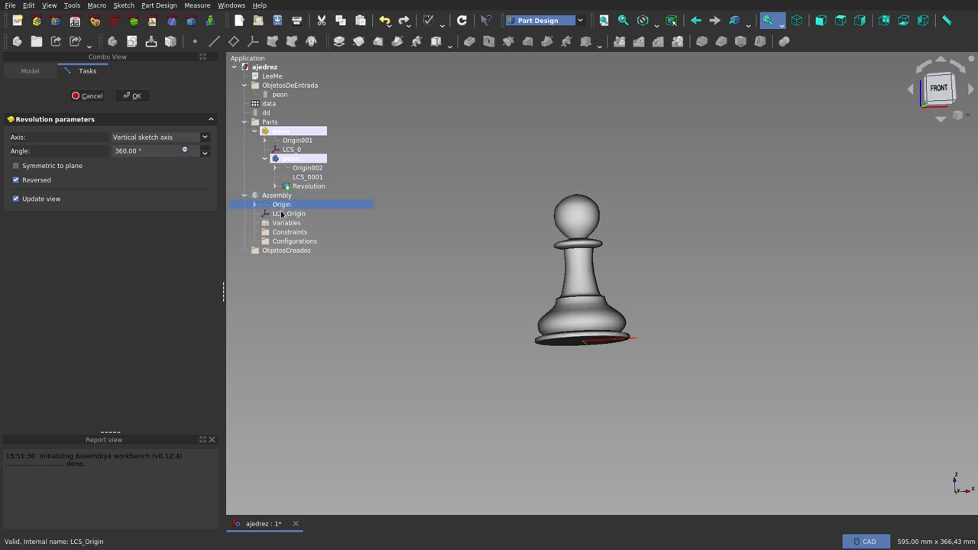
left_click(284, 213)
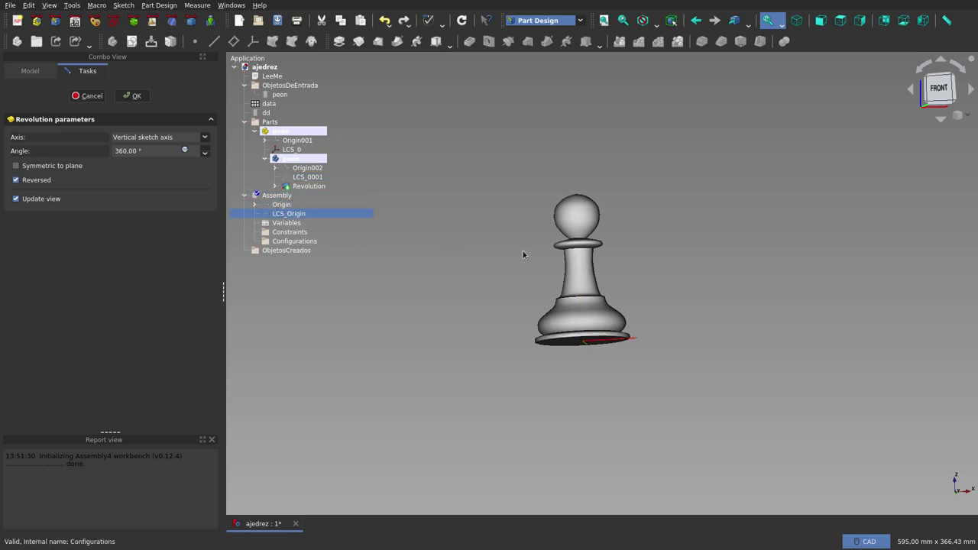
left_click(300, 150)
- Orbit and zoom around the pawn to inspect its top and underside, then return to front view
mouse_move(539, 220)
middle_mouse_down()
mouse_move(615, 370)
mouse_move(655, 234)
mouse_move(616, 153)
mouse_move(585, 286)
mouse_move(568, 216)
mouse_move(583, 183)
mouse_move(570, 244)
middle_mouse_up()
scroll(586, 290, "up", 5)
scroll(585, 287, "up", 1)
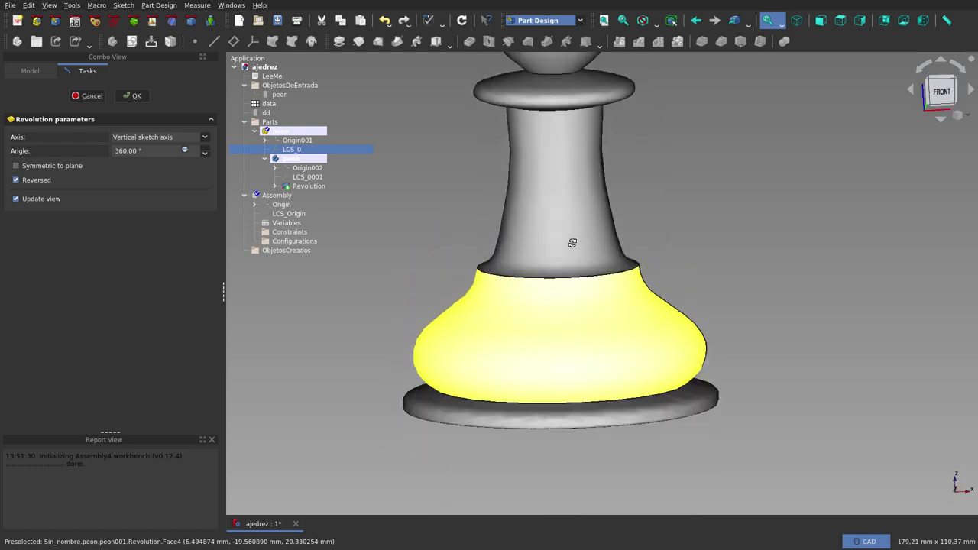
scroll(569, 268, "down", 4)
scroll(572, 185, "up", 2)
scroll(582, 211, "up", 2)
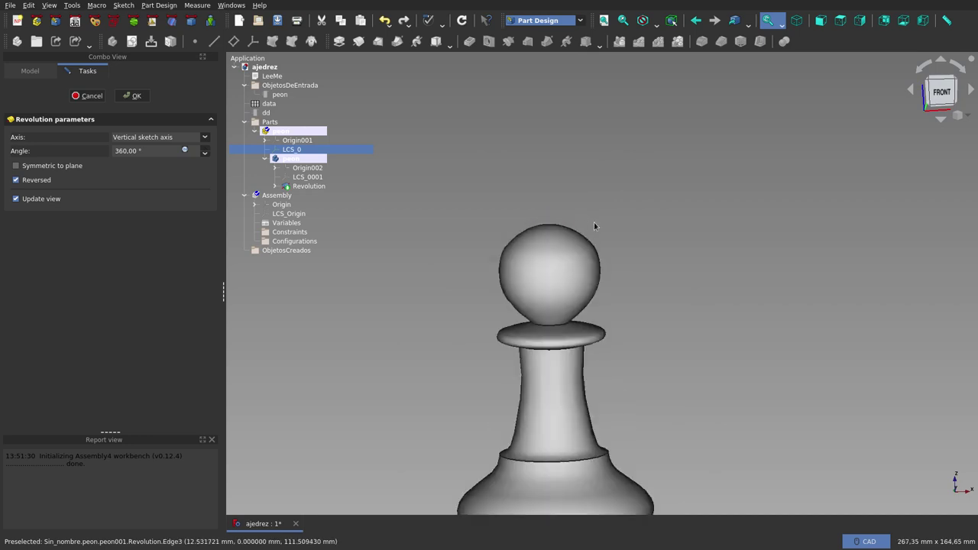
mouse_move(624, 195)
middle_mouse_down()
mouse_move(616, 284)
mouse_move(566, 252)
mouse_move(513, 262)
mouse_move(643, 239)
mouse_move(644, 212)
middle_mouse_up()
scroll(644, 211, "down", 3)
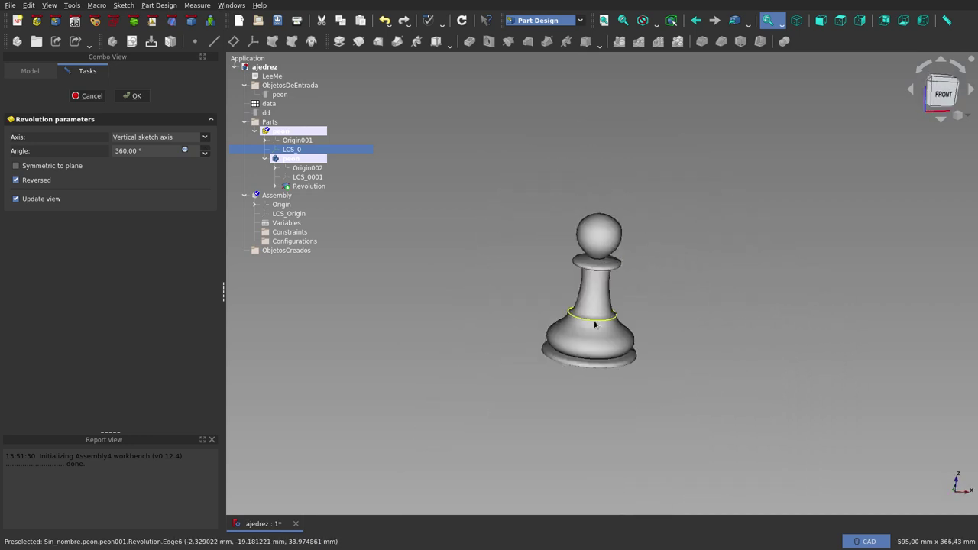
scroll(595, 325, "up", 3)
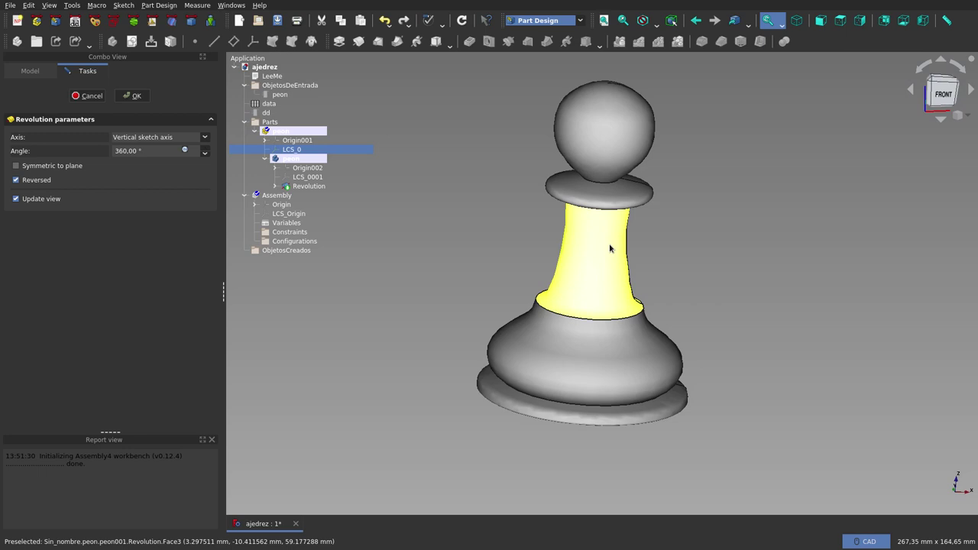
middle_click_drag(625, 257, 618, 198)
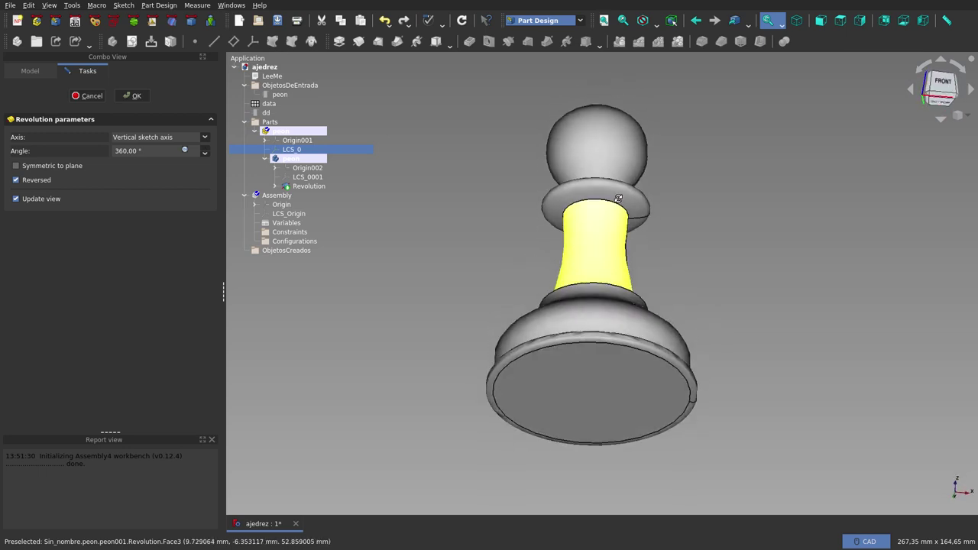
key("1")
left_click(131, 95)
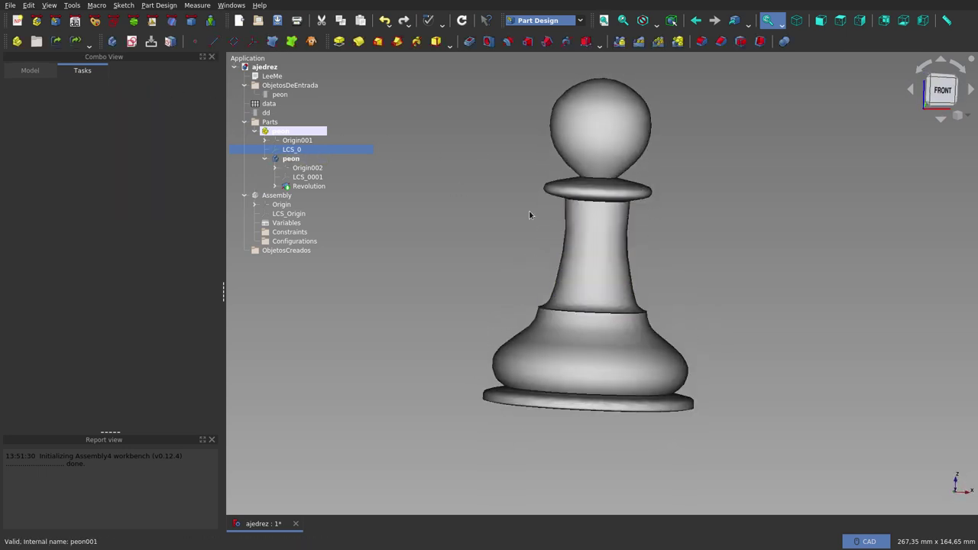
mouse_move(622, 190)
middle_mouse_down()
mouse_move(575, 134)
mouse_move(533, 220)
middle_mouse_up()
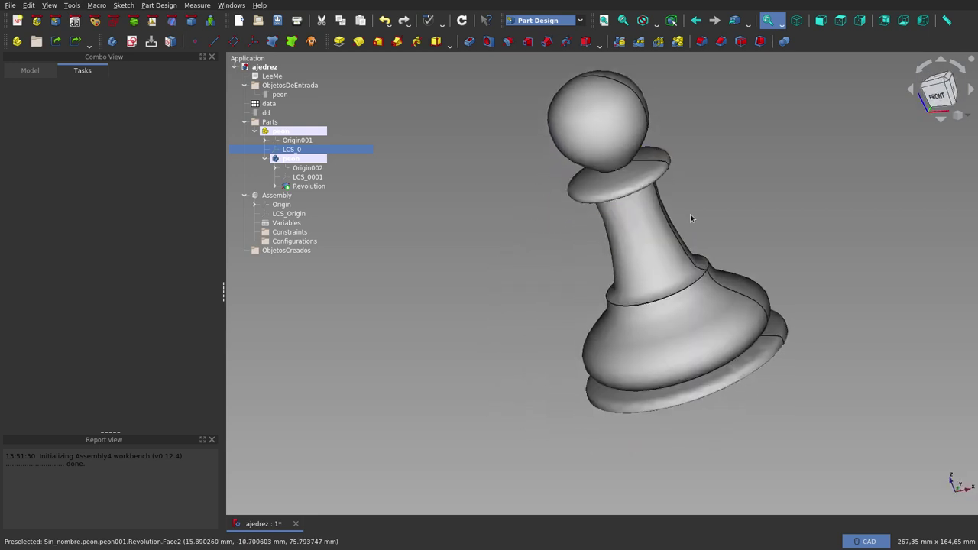
scroll(691, 218, "down", 2)
scroll(701, 137, "up", 2)
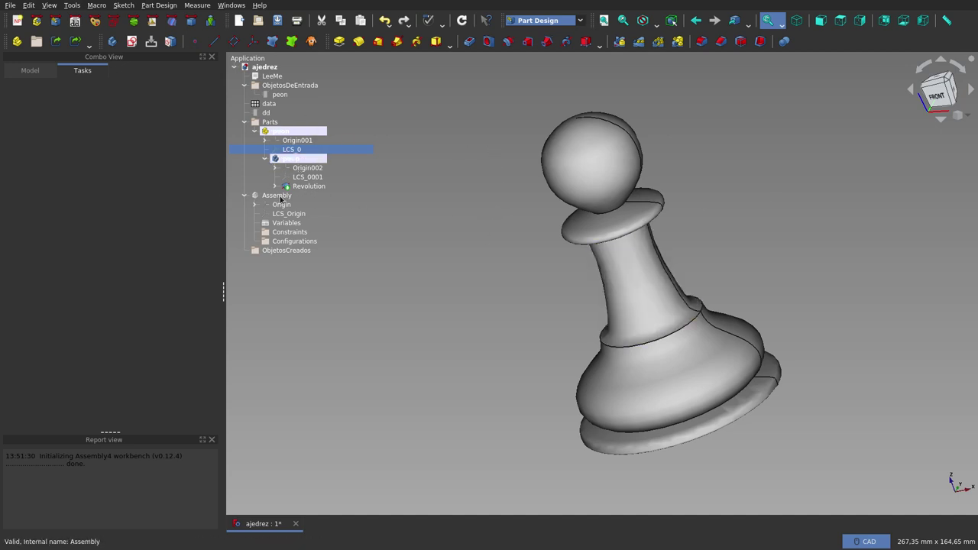
scroll(642, 205, "down", 3)
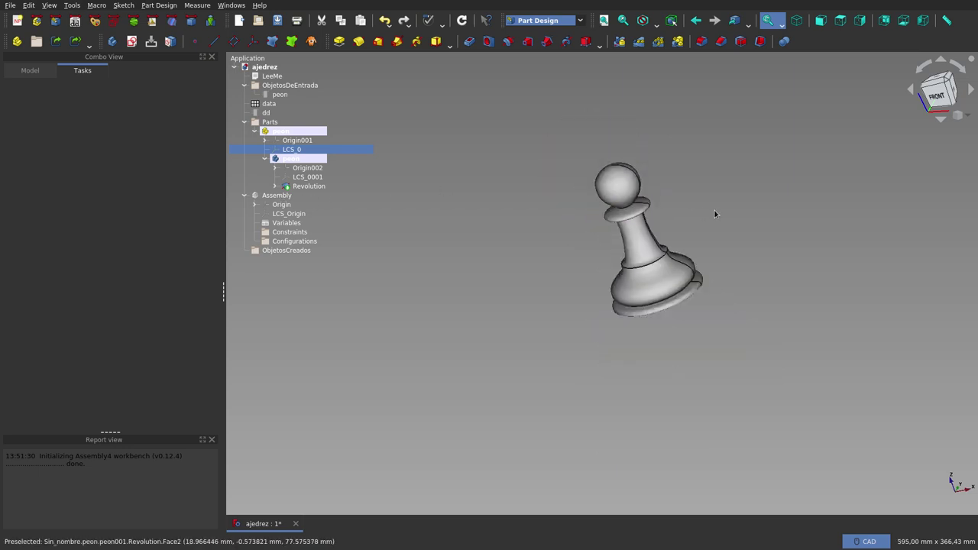
scroll(715, 214, "down", 2)
scroll(714, 214, "up", 5)
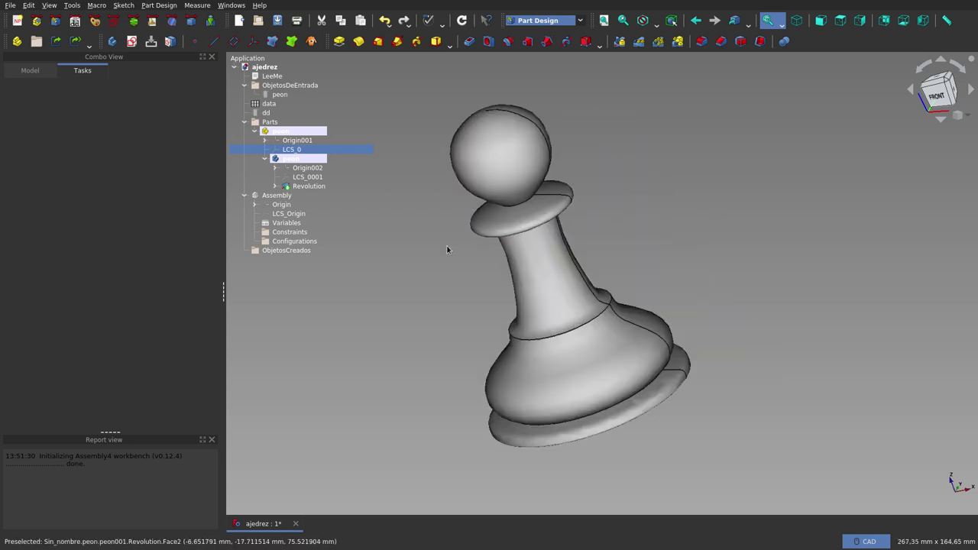
scroll(421, 258, "down", 4)
scroll(755, 277, "down", 2)
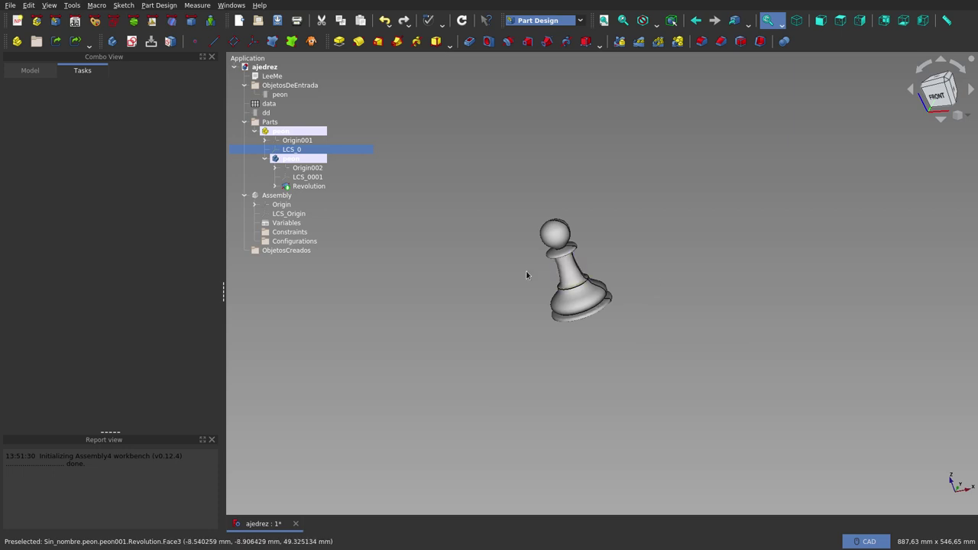
scroll(526, 275, "up", 2)
scroll(526, 275, "up", 2)
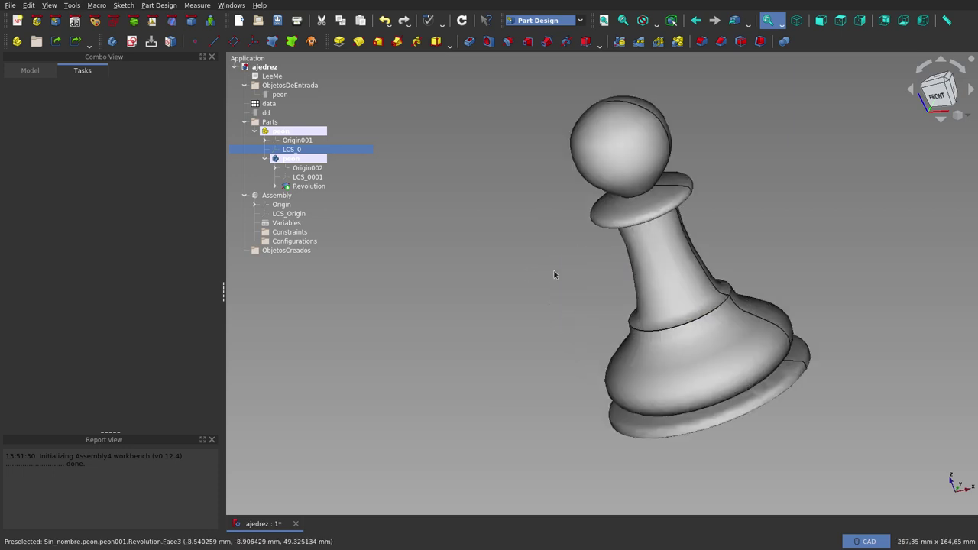
mouse_move(555, 275)
middle_mouse_down()
mouse_move(550, 155)
mouse_move(600, 290)
mouse_move(638, 278)
mouse_move(647, 236)
mouse_move(603, 262)
middle_mouse_up()
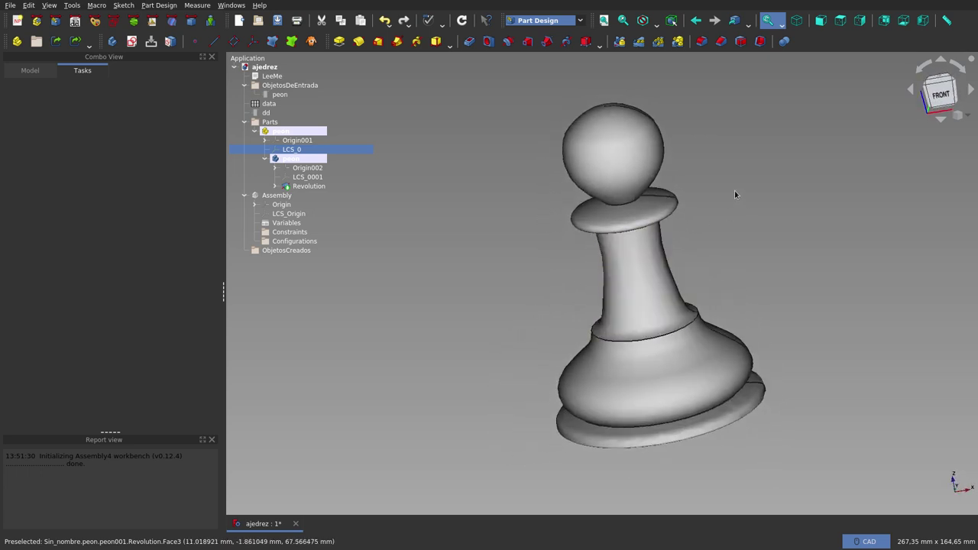
mouse_move(685, 177)
middle_mouse_down()
mouse_move(680, 188)
mouse_move(560, 168)
mouse_move(557, 182)
mouse_move(615, 181)
mouse_move(699, 135)
mouse_move(693, 86)
mouse_move(694, 144)
middle_mouse_up()
scroll(628, 212, "down", 3)
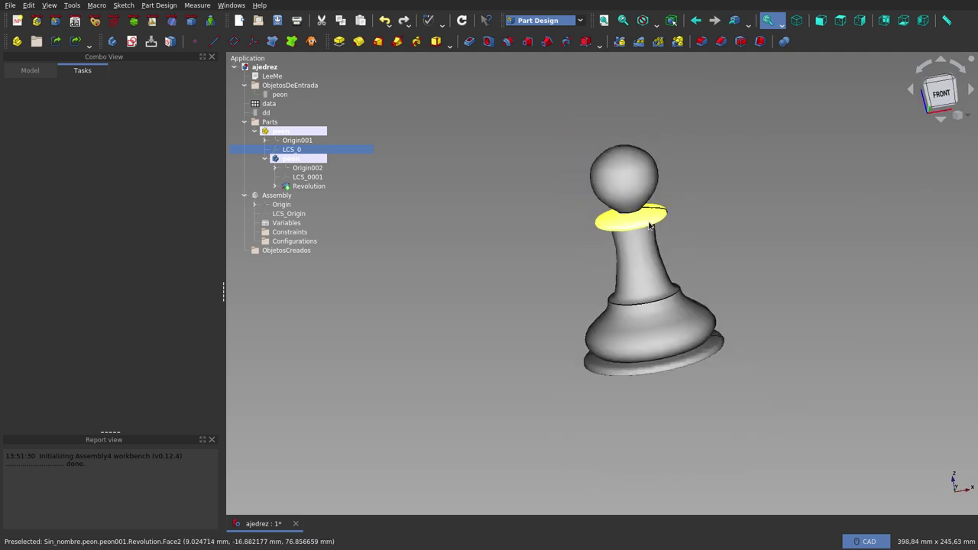
scroll(634, 212, "down", 2)
scroll(652, 214, "up", 2)
scroll(652, 214, "up", 2)
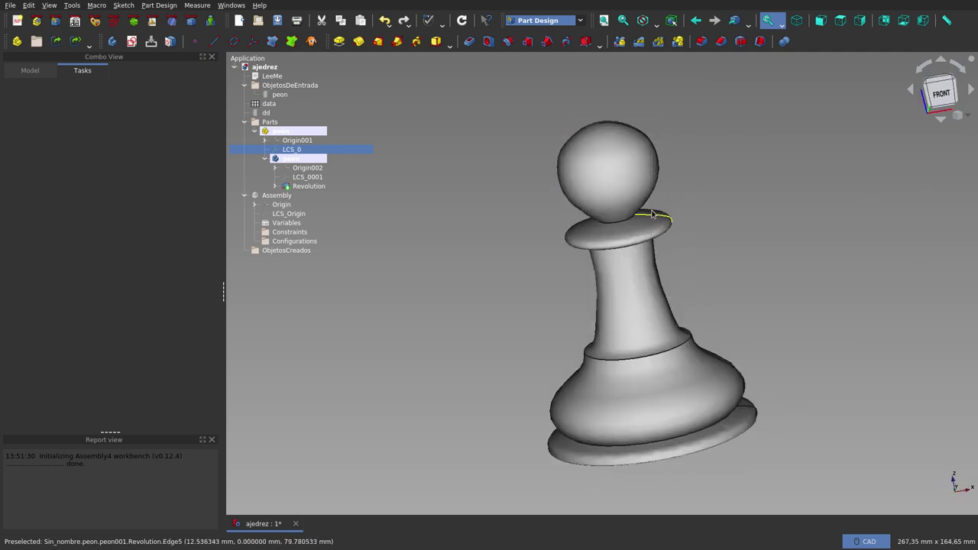